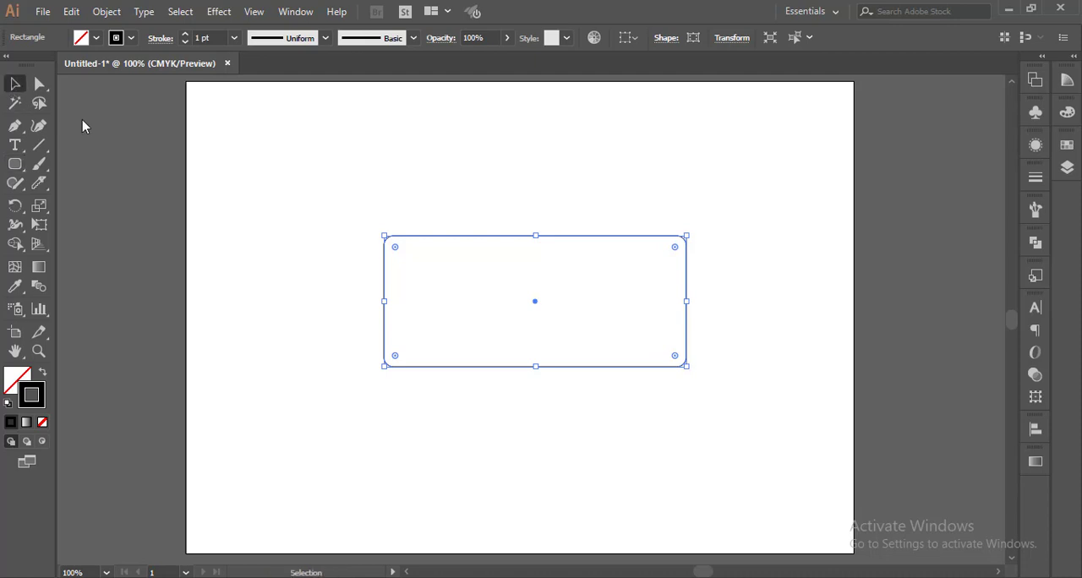
Draw a smaller rounded rectangle overlapping the top edge of the existing rounded rectangle.
click(414, 313)
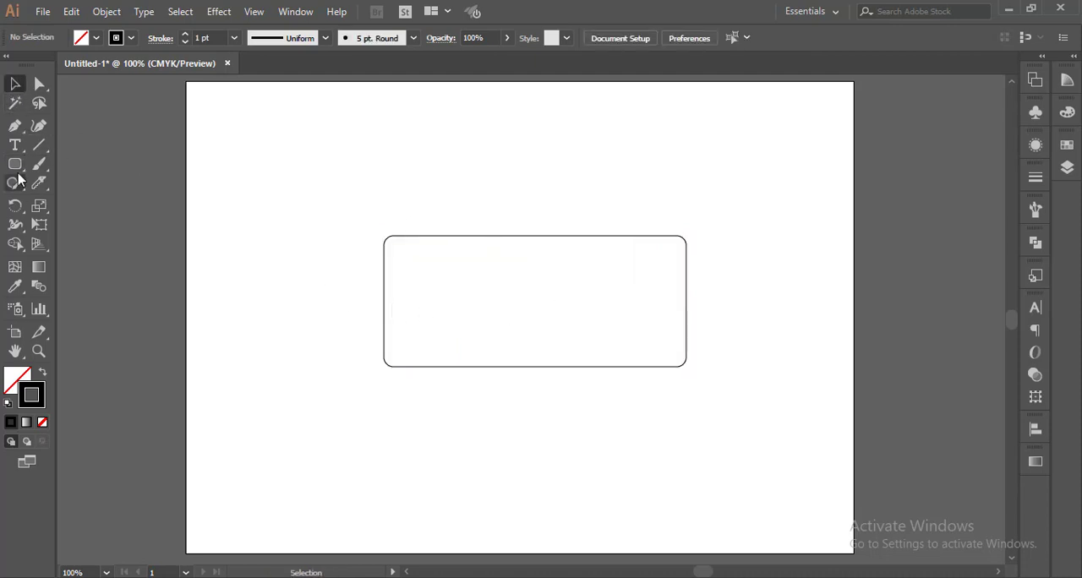
drag(15, 164, 116, 190)
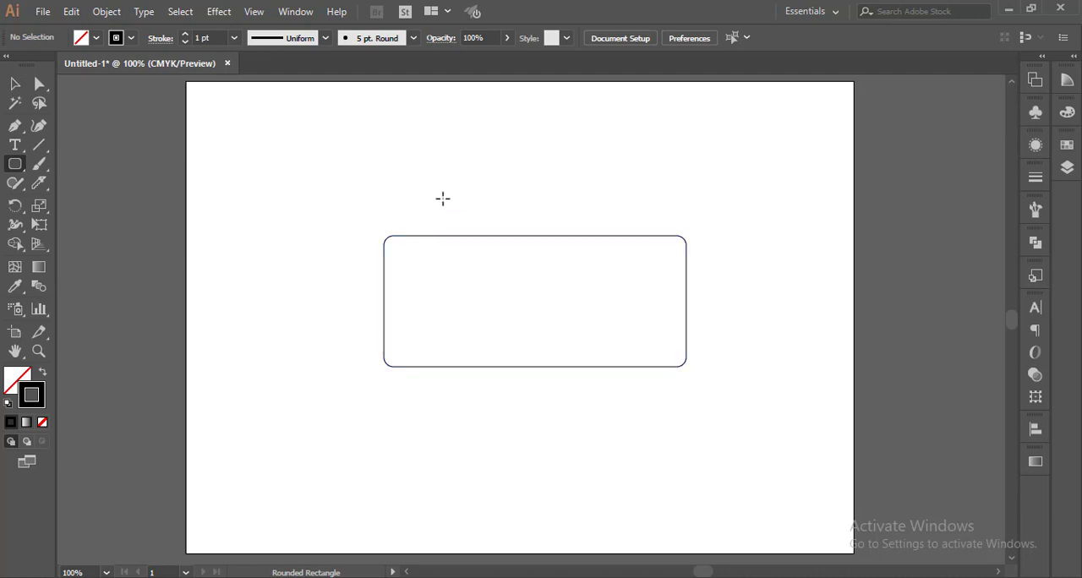
drag(440, 192, 636, 259)
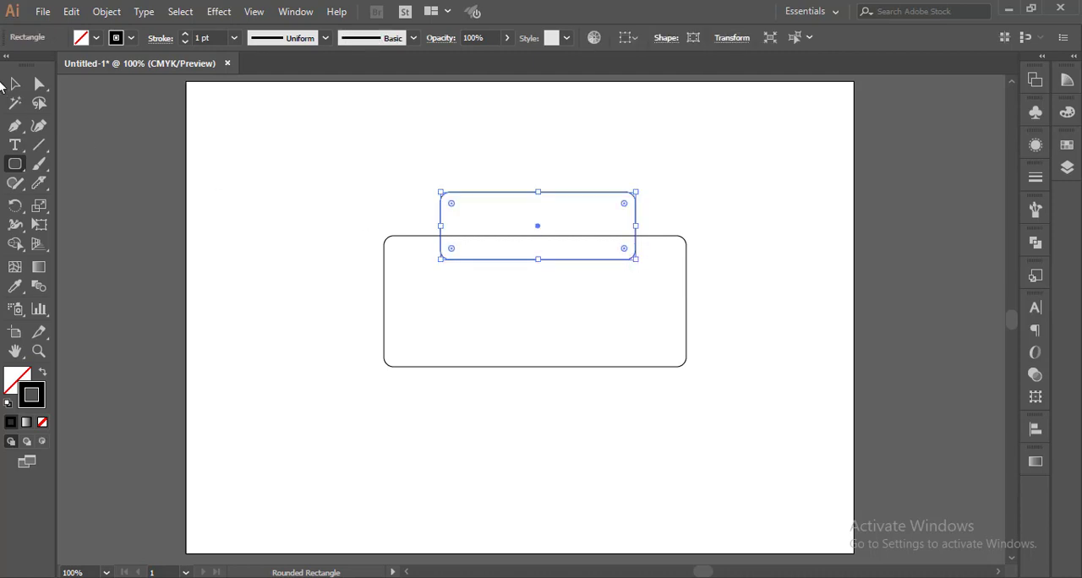
Raise the new rounded rectangle and center both shapes horizontally to each other.
click(15, 82)
drag(541, 193, 541, 167)
click(693, 208)
drag(346, 129, 731, 419)
click(624, 38)
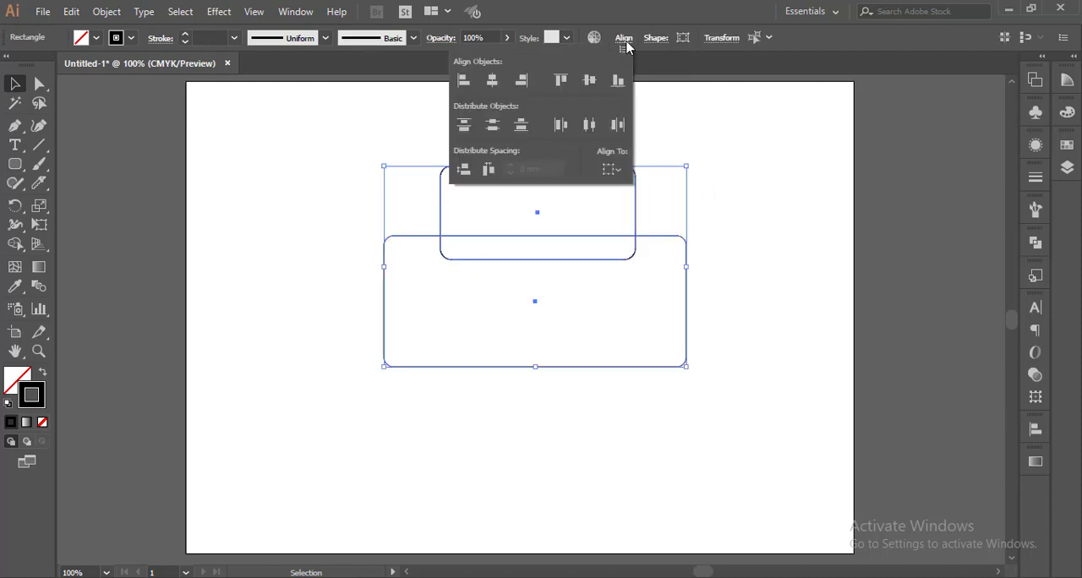
click(493, 81)
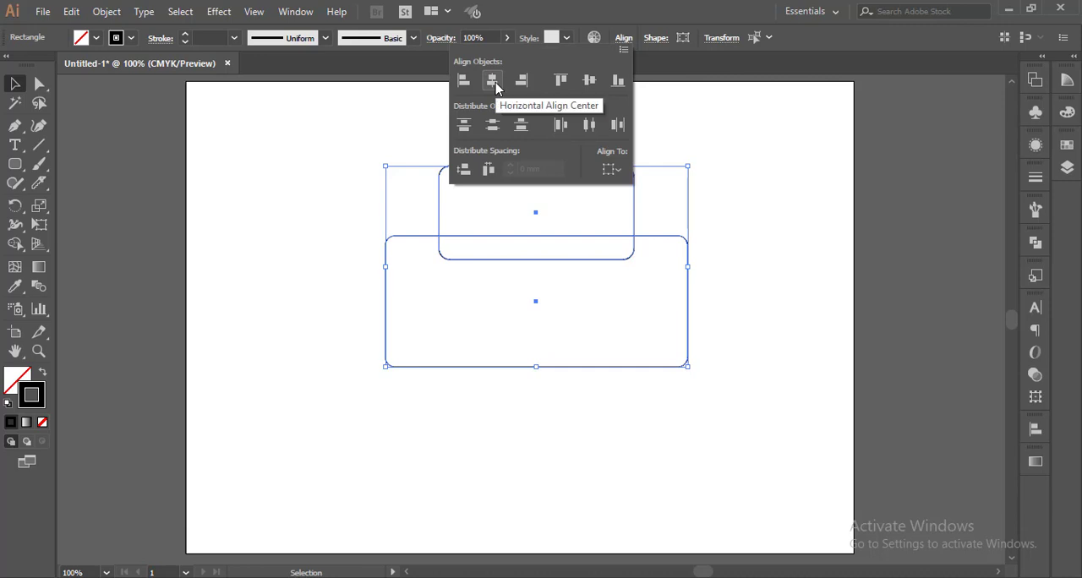
Lower the small rounded rectangle so it overlaps the larger one's top edge further.
click(742, 225)
drag(309, 138, 739, 404)
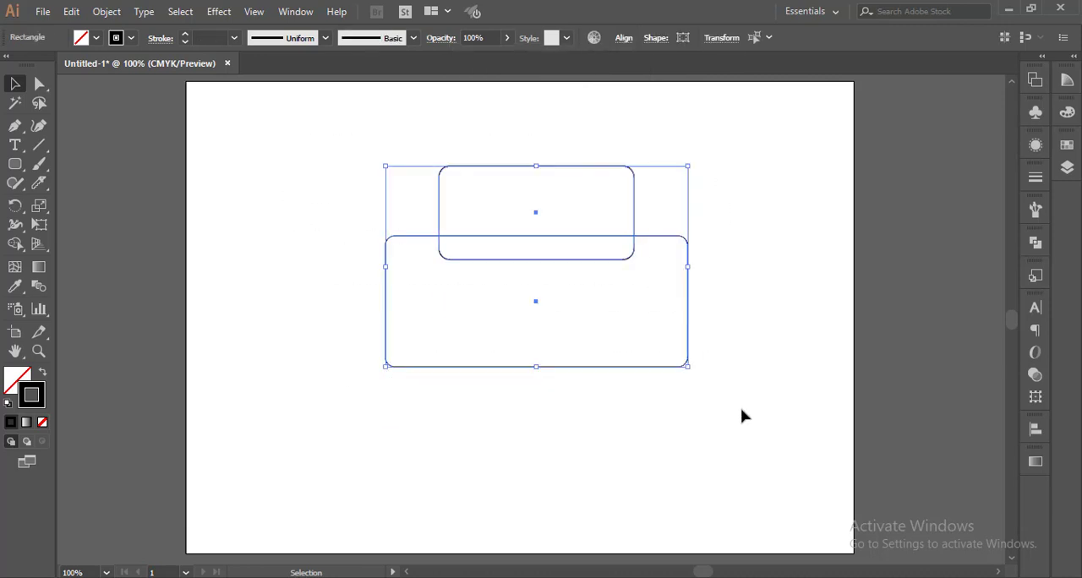
click(677, 395)
drag(354, 124, 773, 369)
click(752, 281)
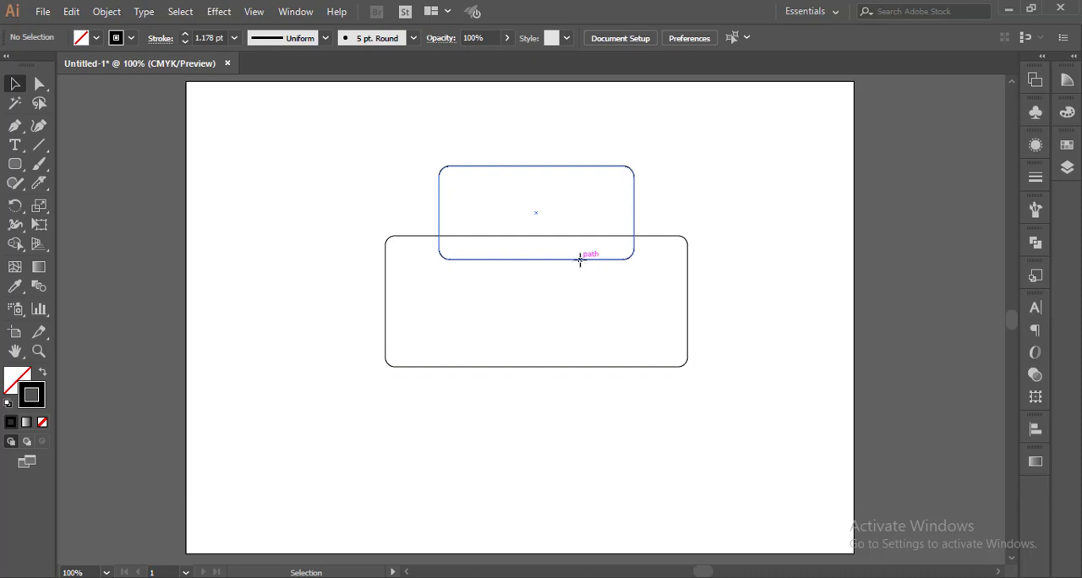
drag(580, 259, 579, 285)
click(743, 307)
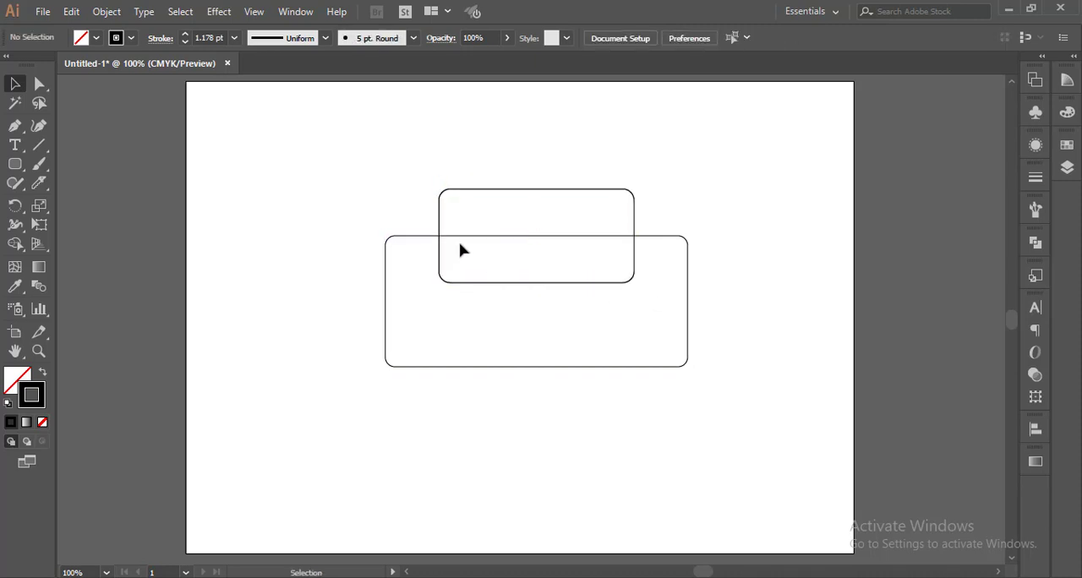
drag(515, 188, 519, 179)
Align both rounded rectangles on their horizontal centers again.
drag(337, 149, 728, 410)
click(622, 38)
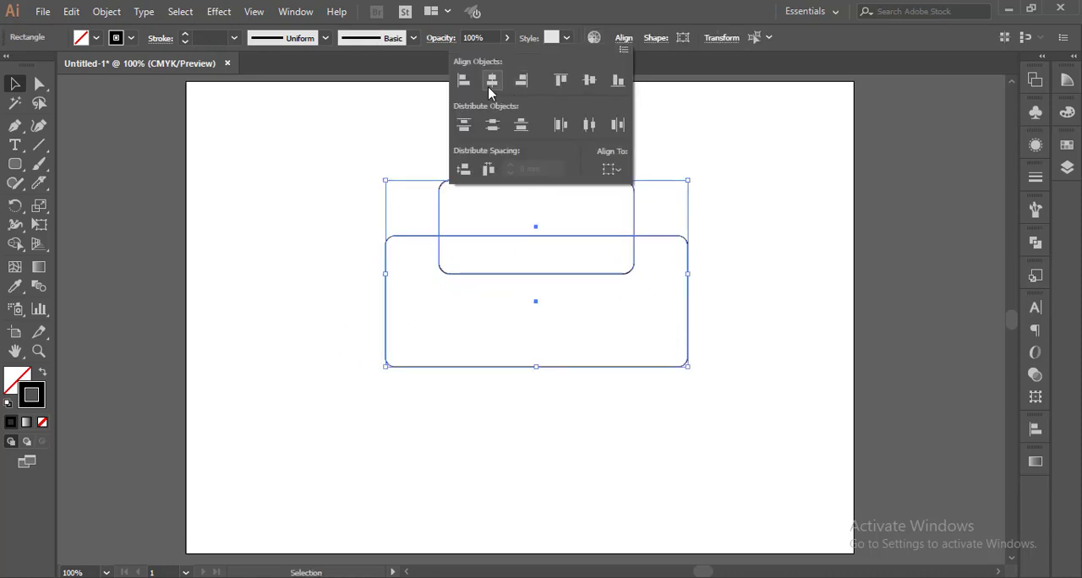
click(489, 86)
click(762, 253)
click(763, 252)
Unite the two rounded rectangles into a single shape with Pathfinder.
drag(330, 144, 811, 464)
click(1036, 242)
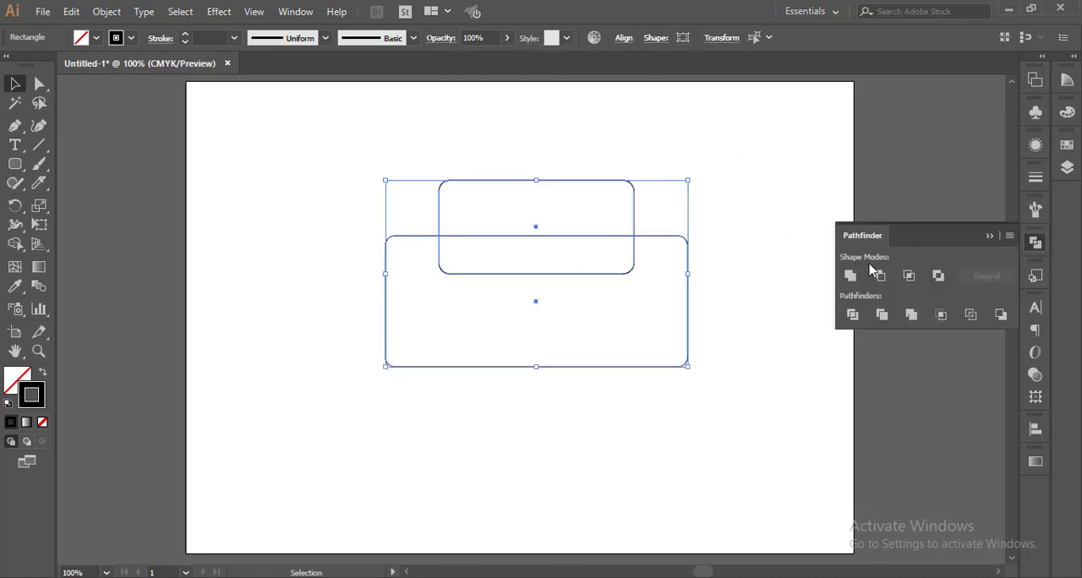
click(850, 276)
click(731, 437)
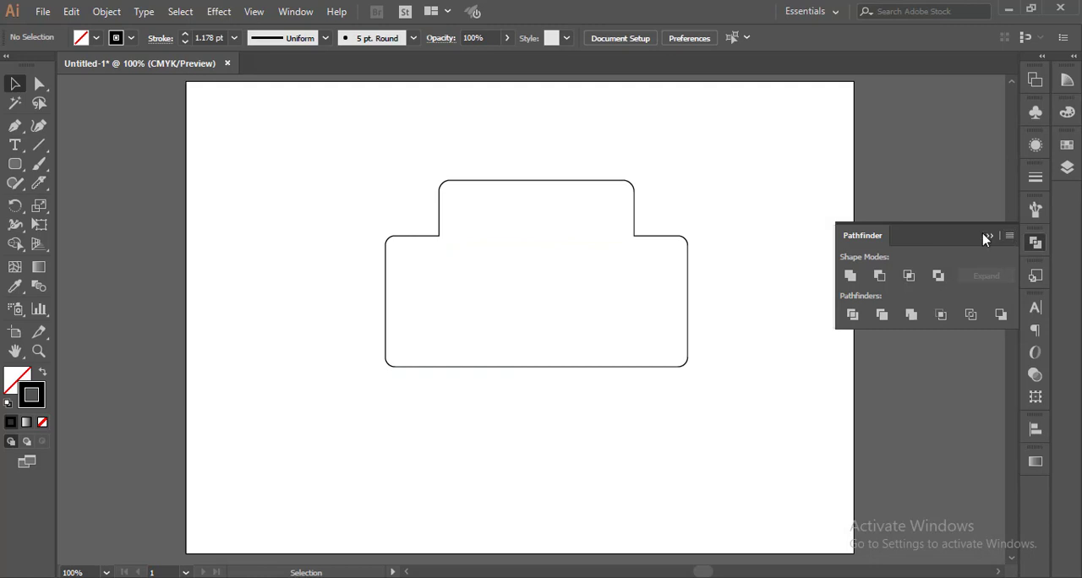
click(987, 238)
Move the combined shape's bottom edge up to shorten its lower body.
click(38, 83)
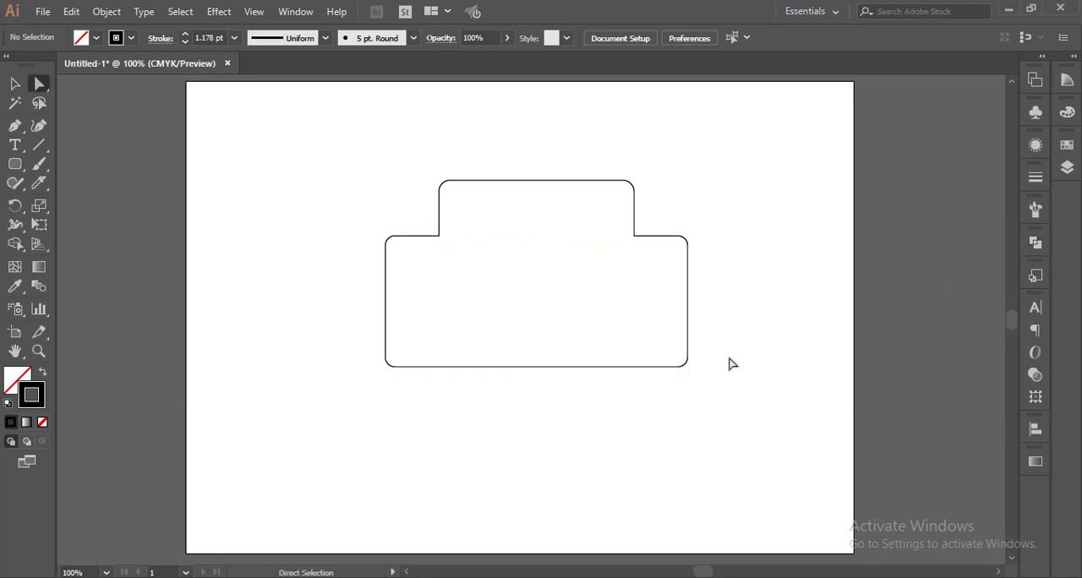
drag(722, 343, 361, 409)
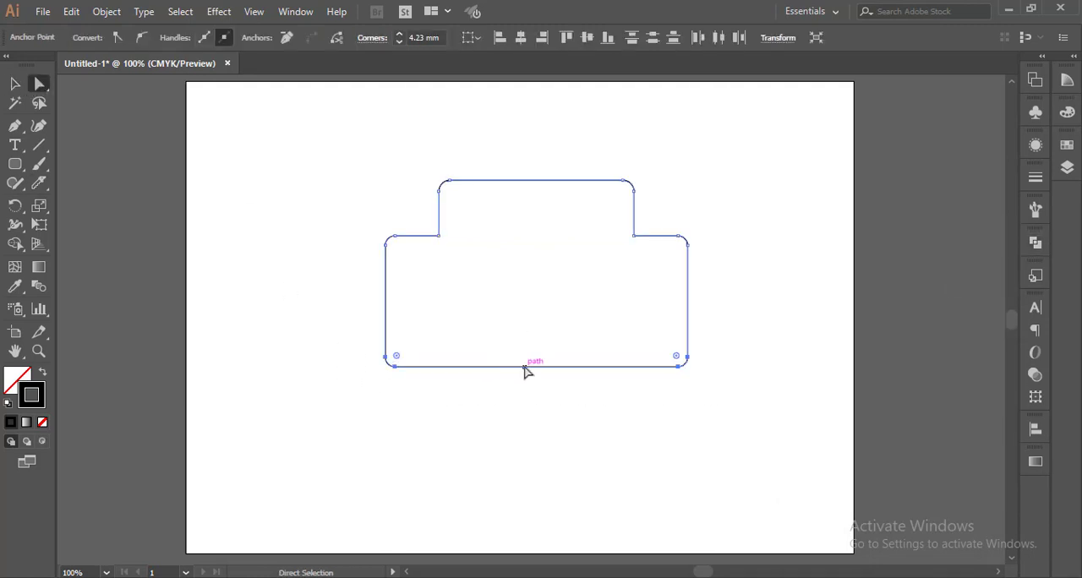
drag(525, 370, 524, 338)
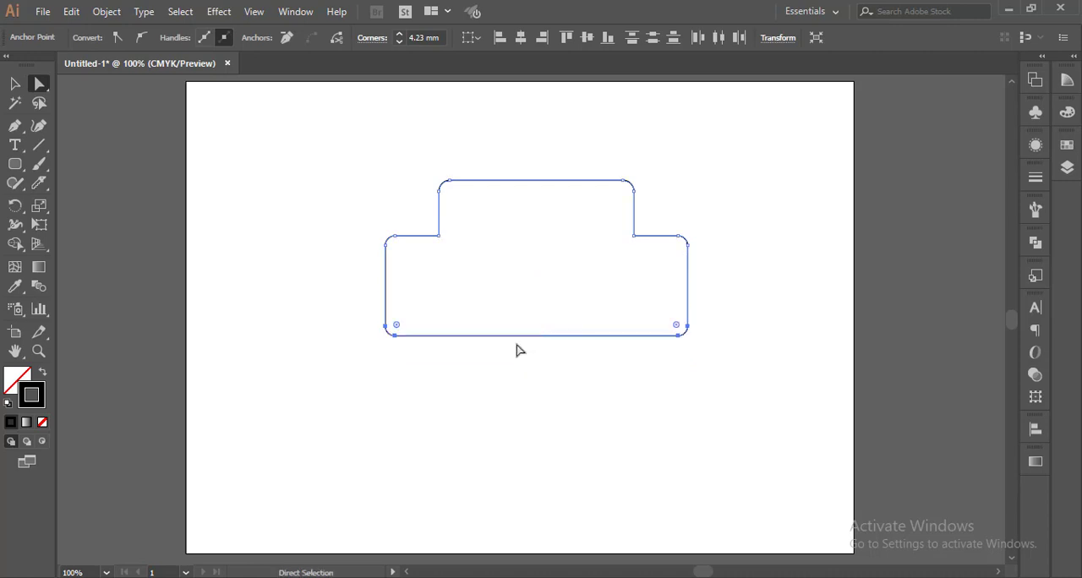
click(380, 395)
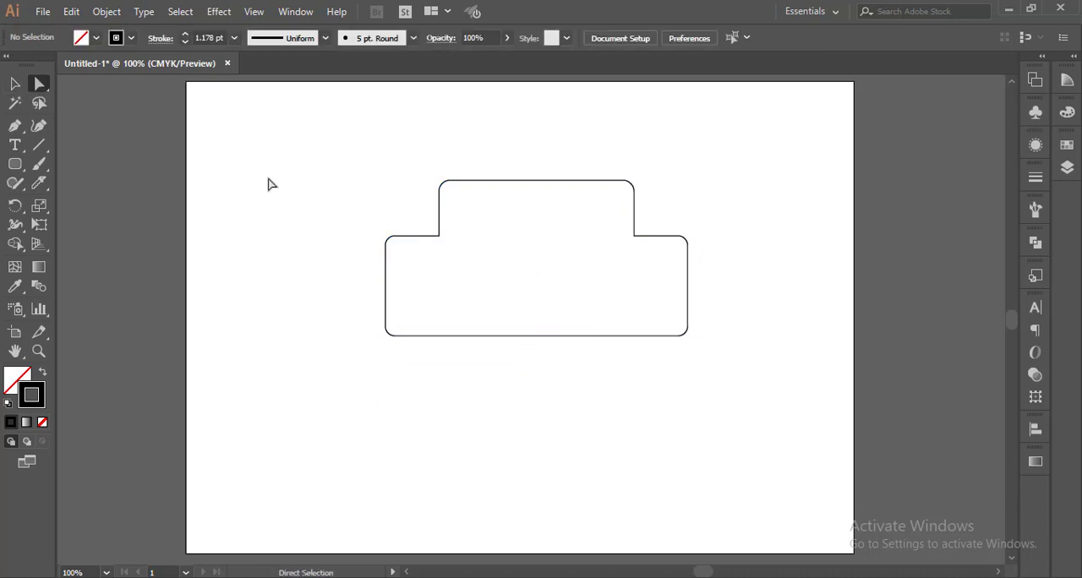
Round the two top corners of the upper tab to a radius of about 16 mm.
drag(410, 170, 664, 211)
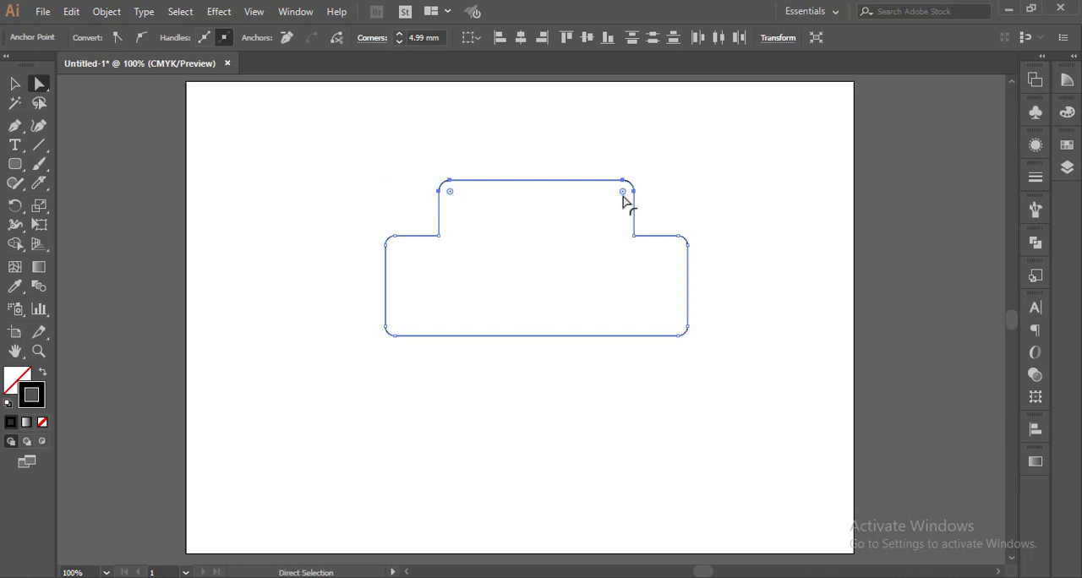
drag(623, 194, 616, 235)
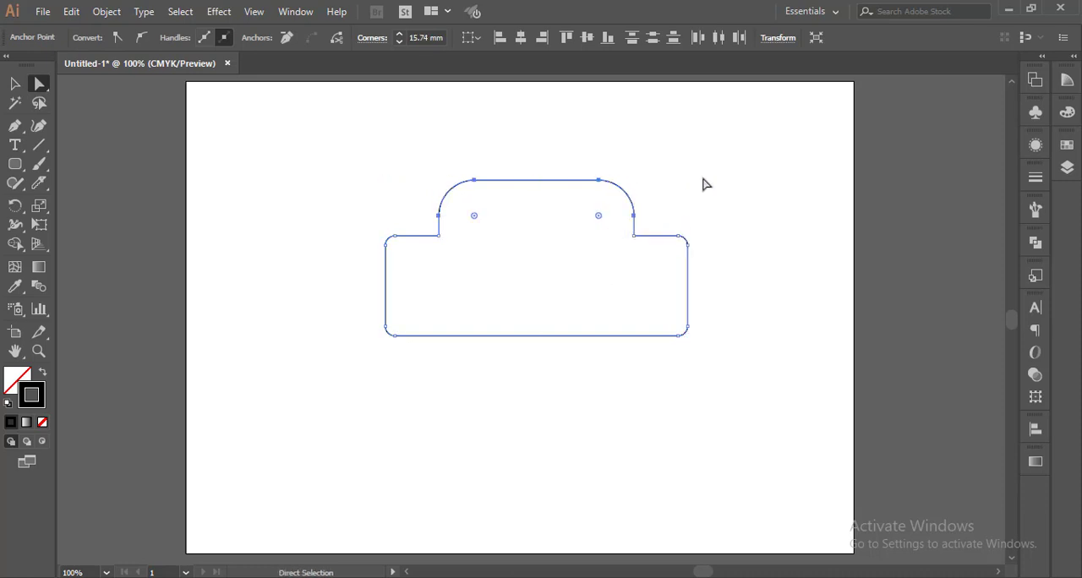
click(710, 171)
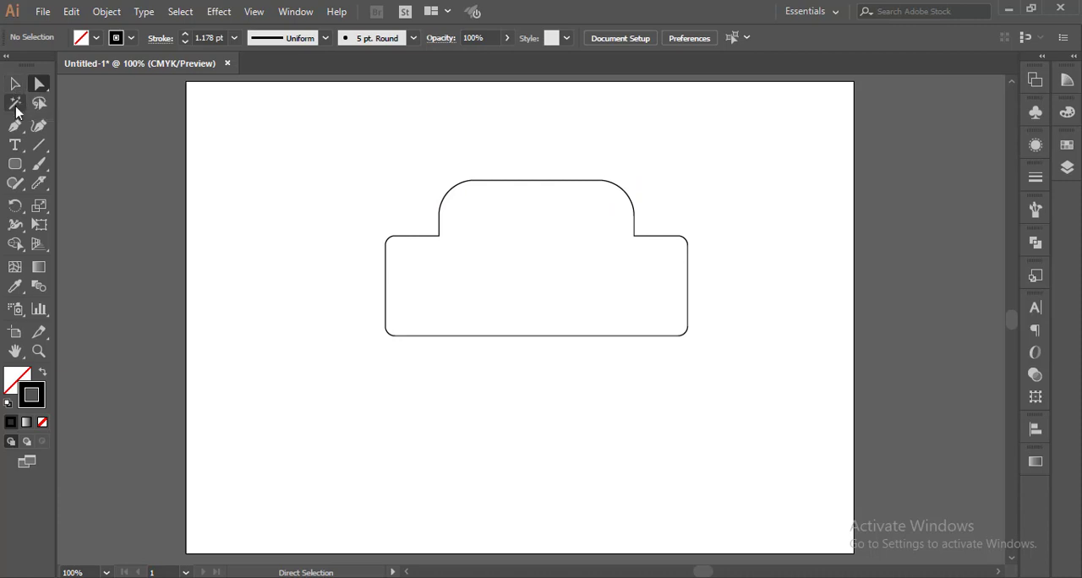
Draw a small rounded rectangle inside the tab and move it below the main shape.
click(15, 164)
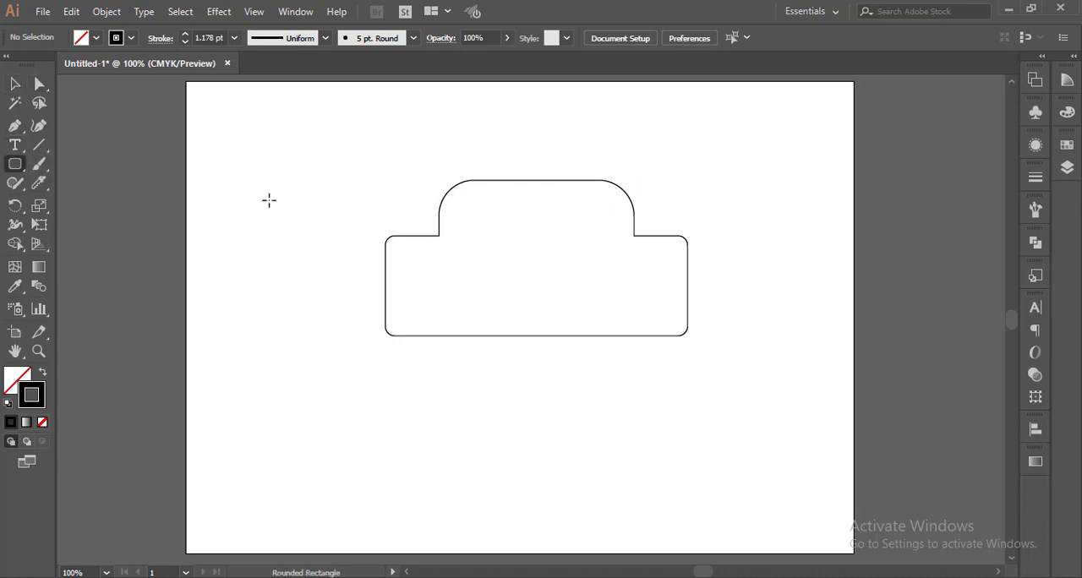
drag(463, 195, 611, 238)
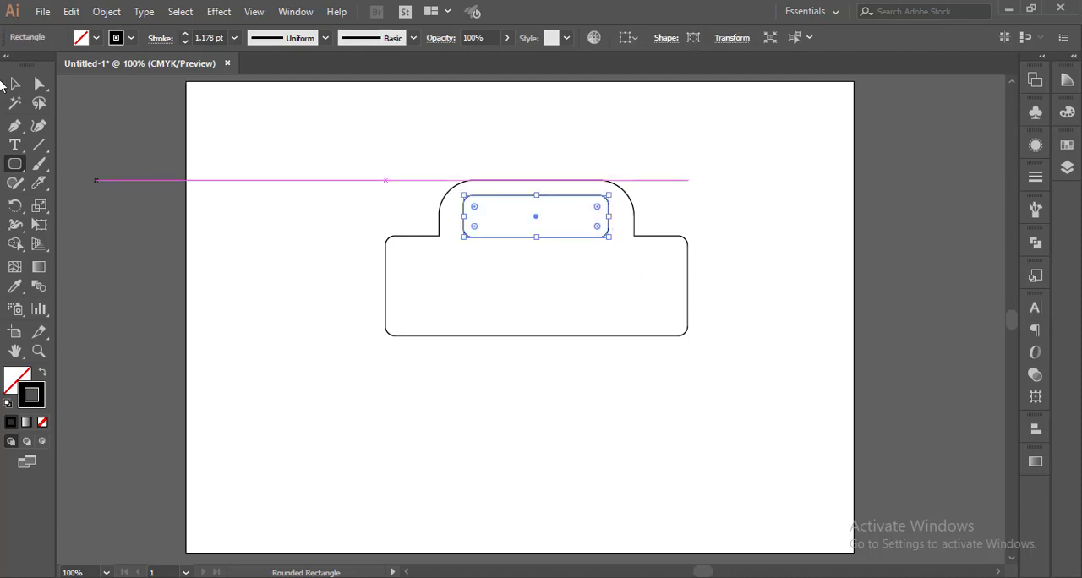
click(15, 83)
click(540, 244)
drag(543, 196, 526, 370)
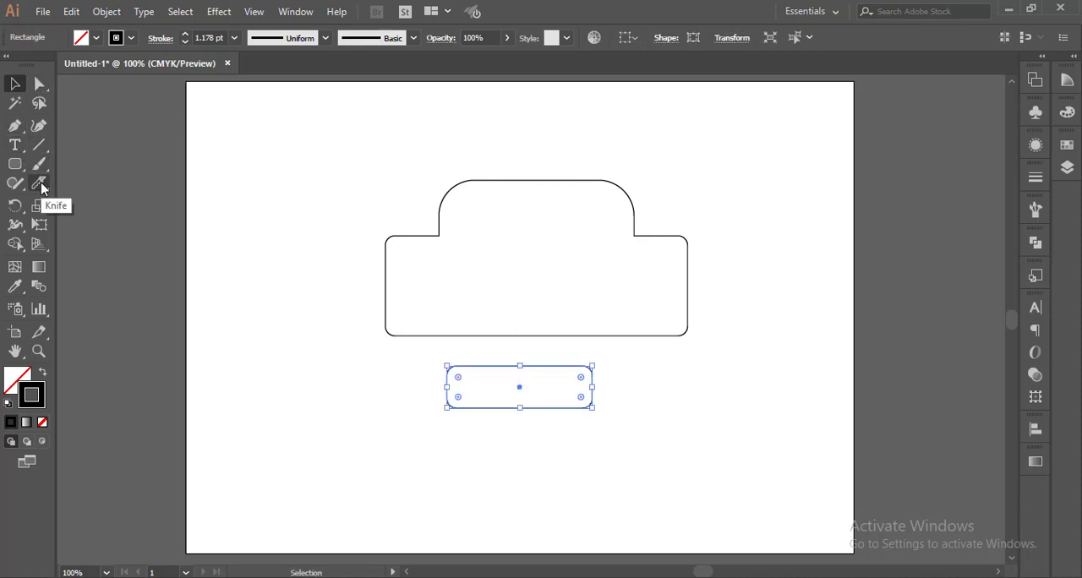
Cut the small rounded rectangle vertically through its middle with the Knife tool.
drag(40, 183, 106, 222)
scroll(521, 395, up, 2)
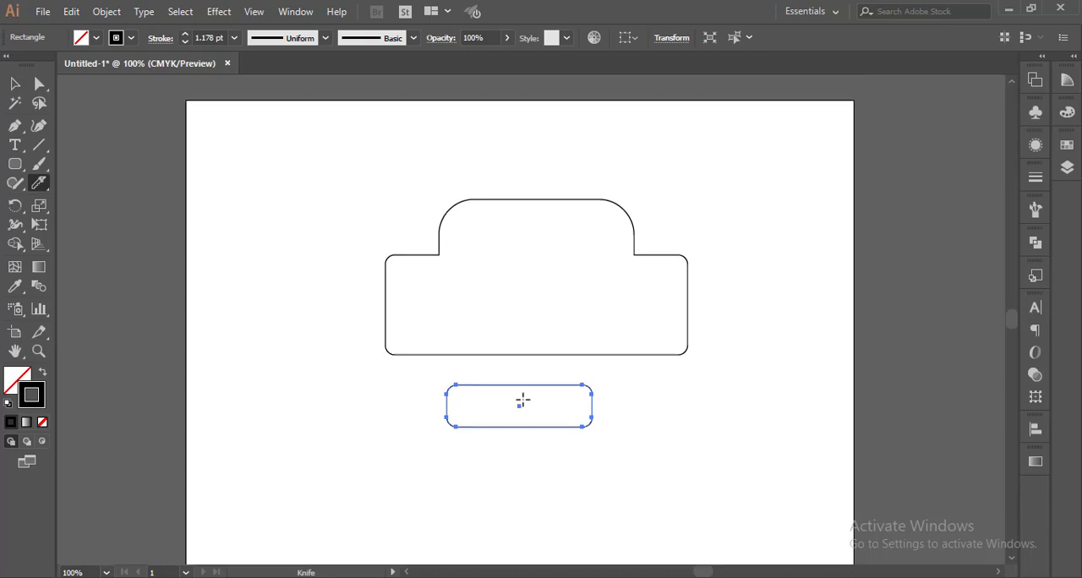
scroll(522, 400, up, 1)
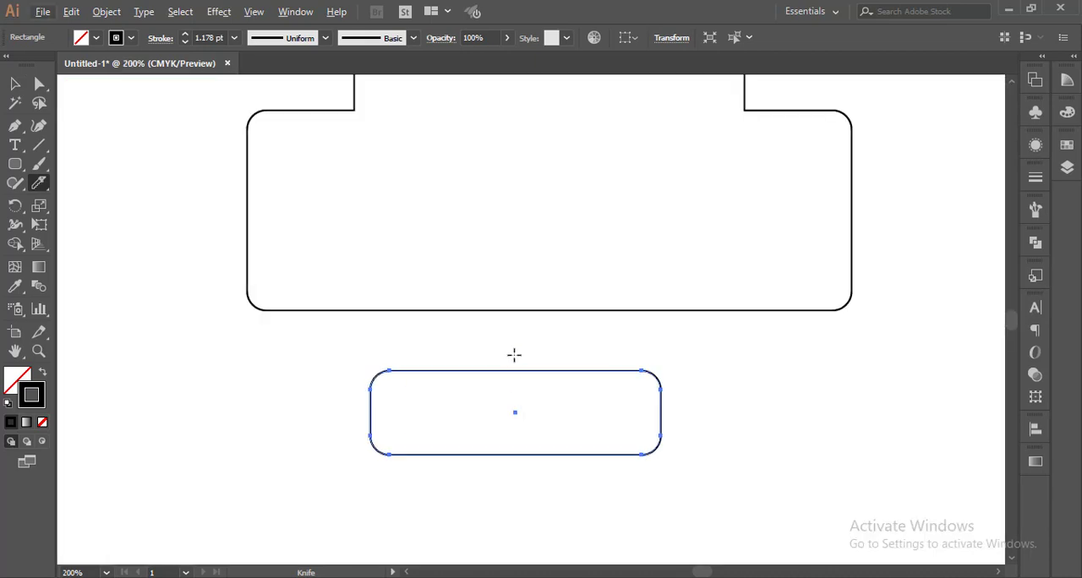
drag(517, 354, 515, 399)
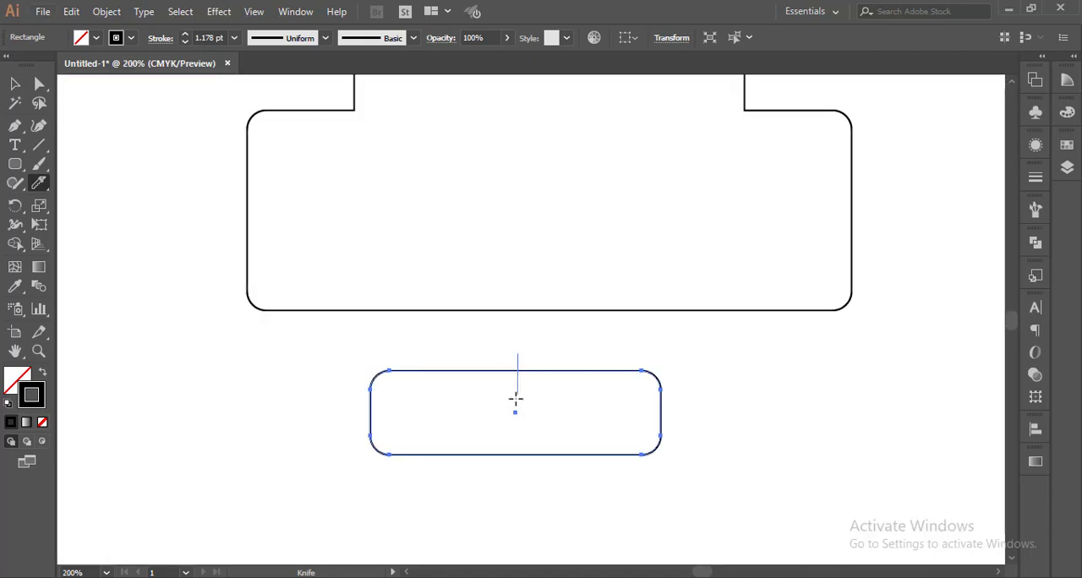
drag(512, 471, 512, 461)
drag(510, 460, 505, 491)
Separate the two halves of the cut rectangle with a small gap.
click(15, 83)
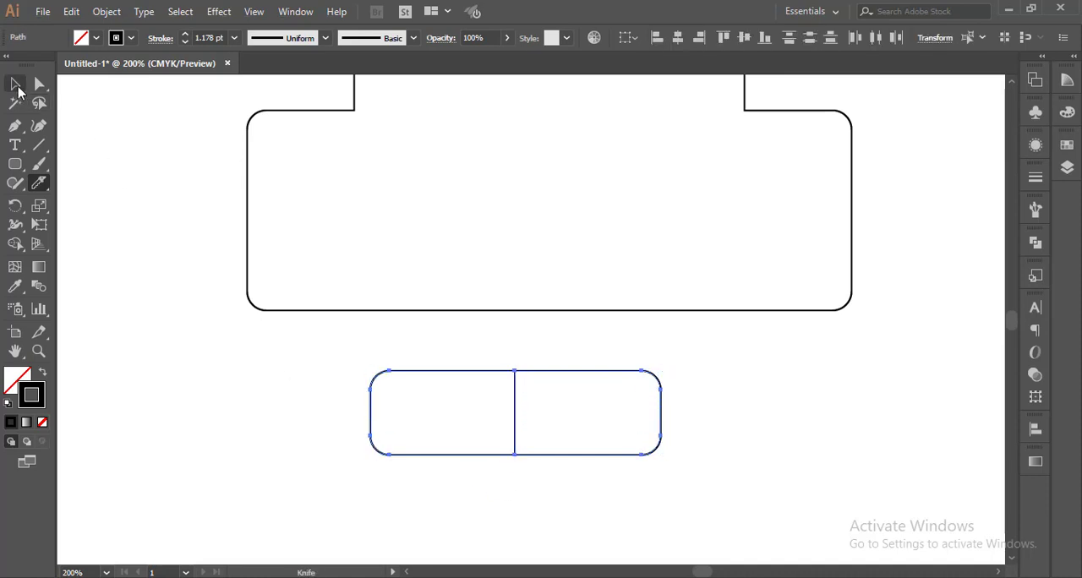
drag(567, 374, 616, 377)
click(746, 425)
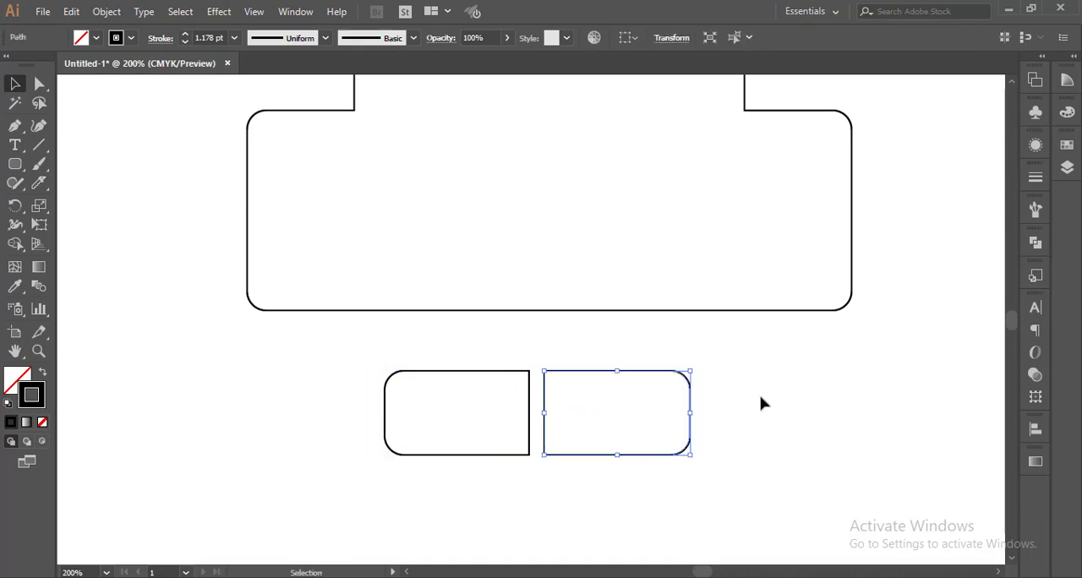
Move both halves up into the tab of the main shape as windows.
click(763, 403)
key(ctrl+minus)
drag(764, 366, 577, 441)
drag(630, 382, 642, 125)
click(826, 153)
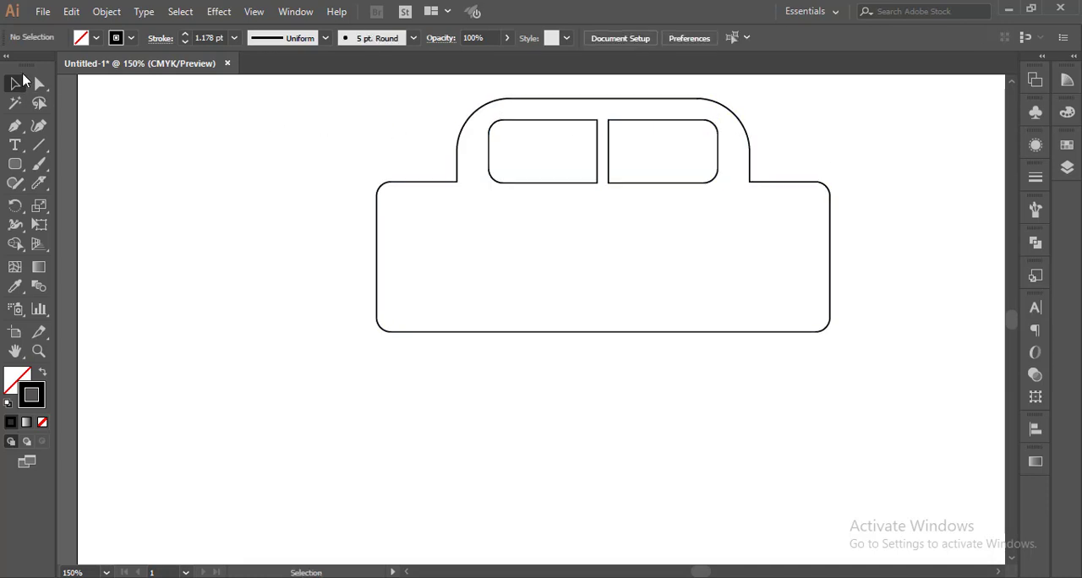
Raise the top edges of both window halves closer to the tab's top.
click(39, 83)
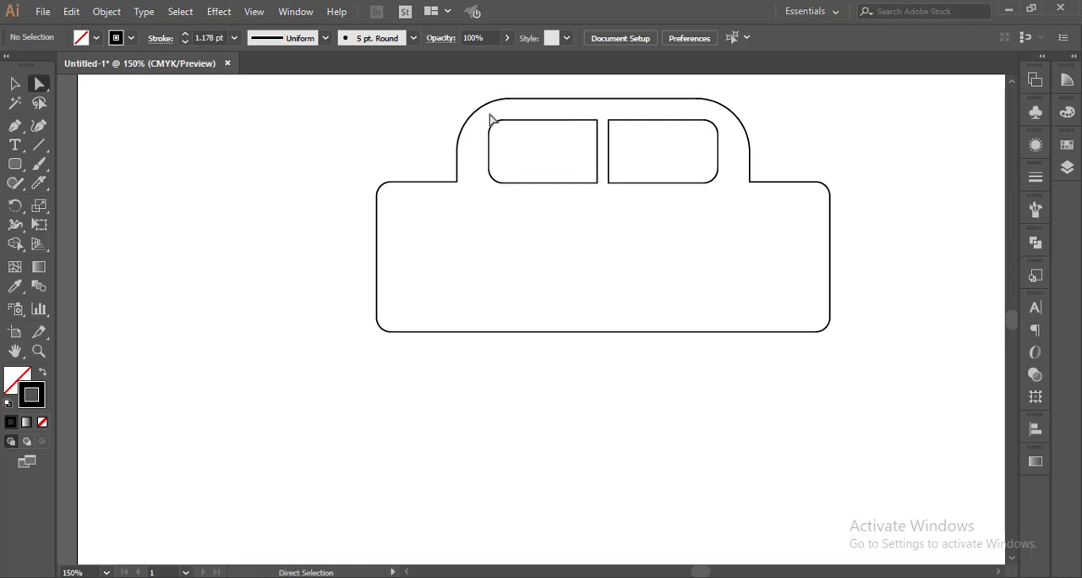
drag(491, 118, 483, 142)
click(714, 144)
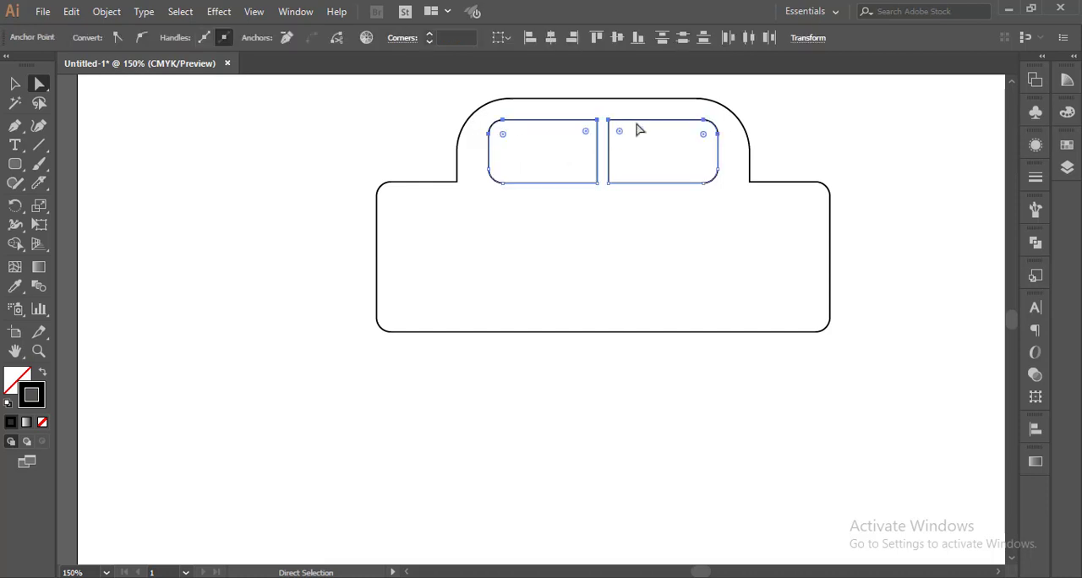
scroll(639, 129, up, 2)
scroll(676, 111, up, 1)
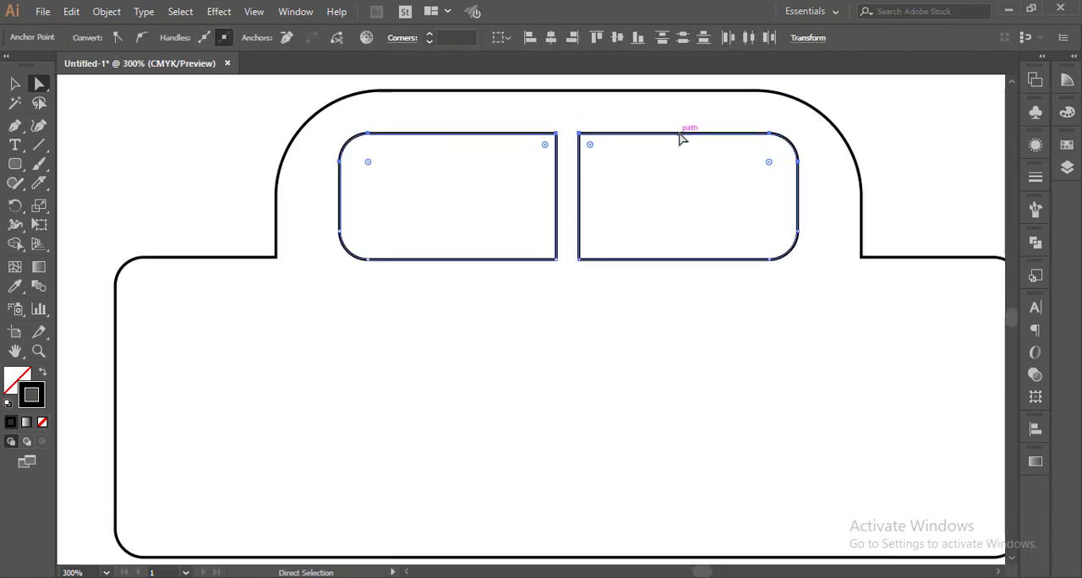
drag(682, 141, 683, 112)
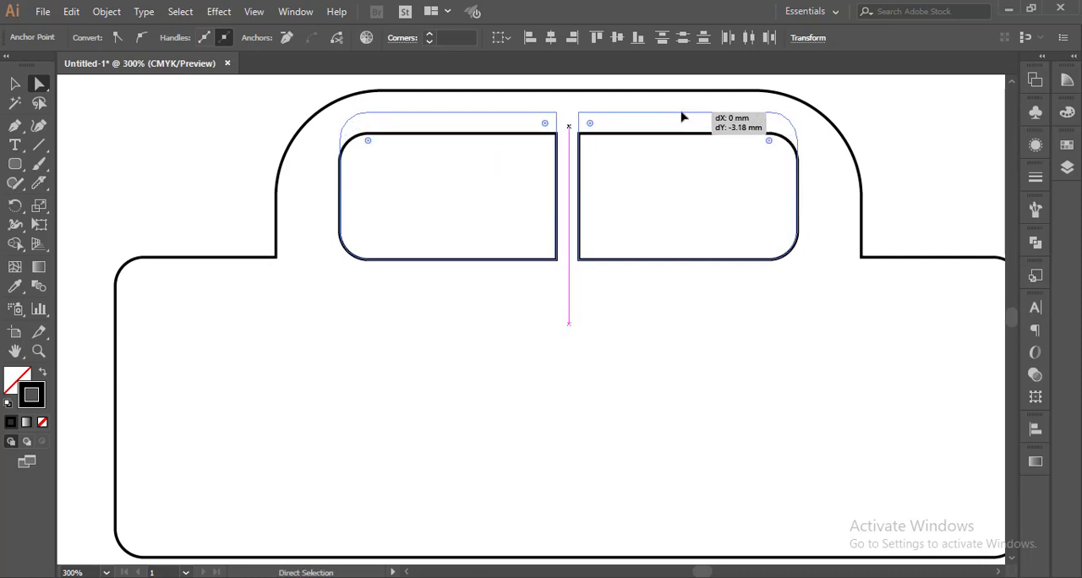
click(863, 110)
Enlarge the outer top corners of both window halves to a radius of about 8 mm.
scroll(860, 111, down, 1)
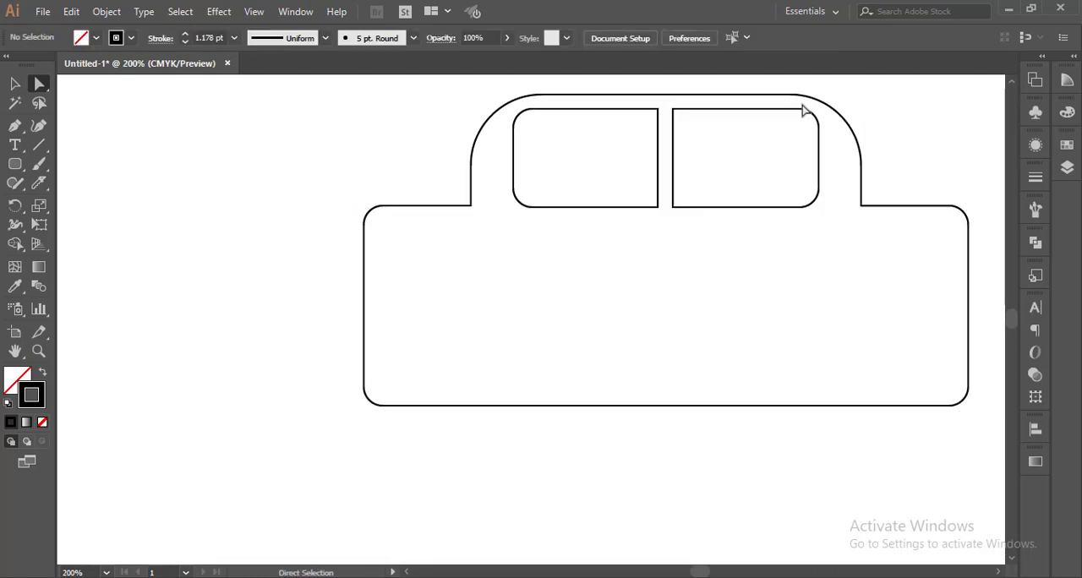
drag(811, 114, 814, 126)
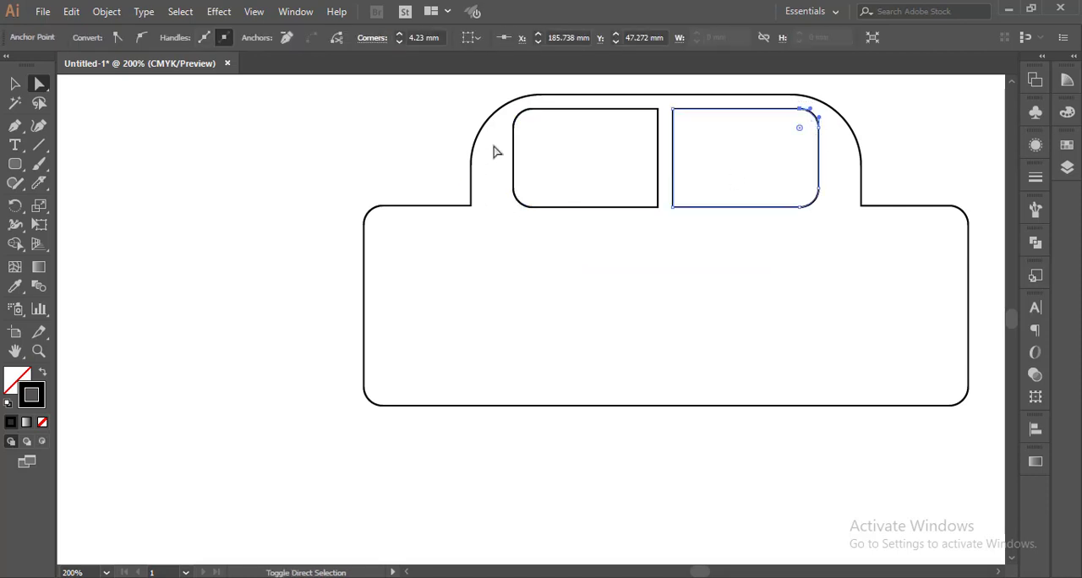
drag(510, 109, 553, 151)
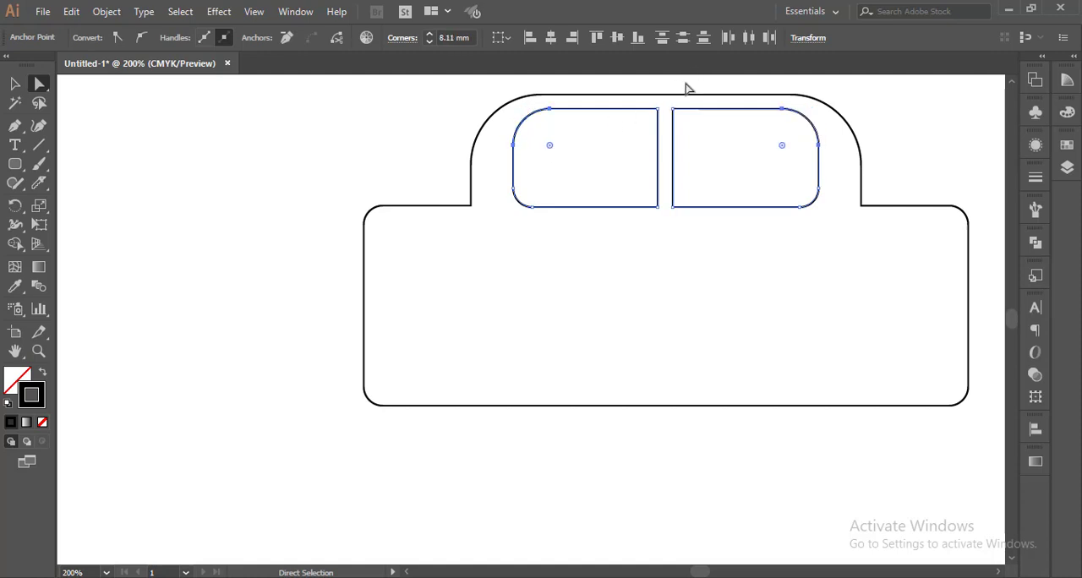
click(686, 88)
Widen both window halves outward so they fill more of the tab's width.
click(14, 83)
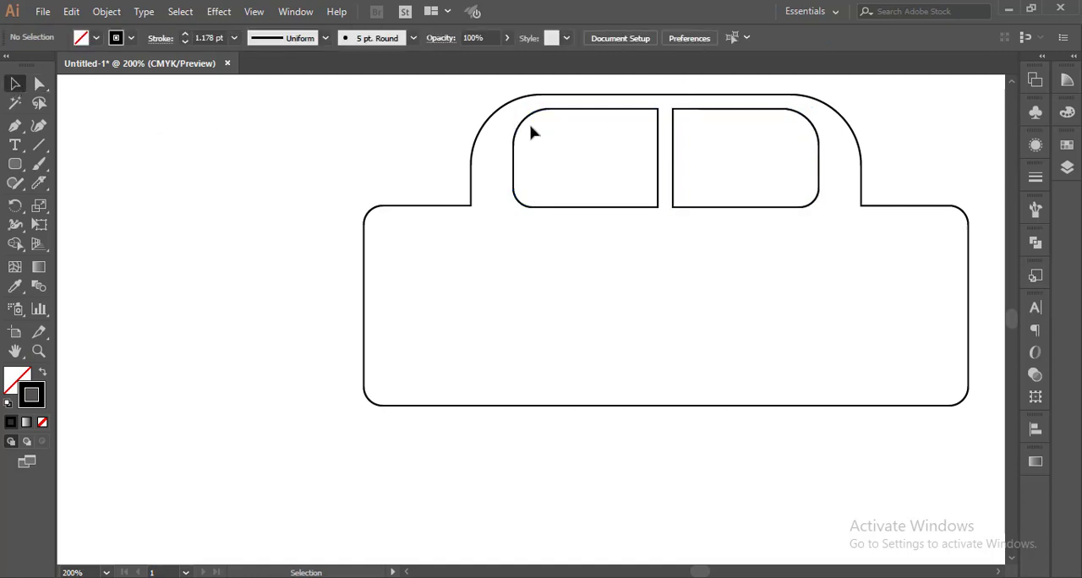
click(674, 152)
click(657, 155)
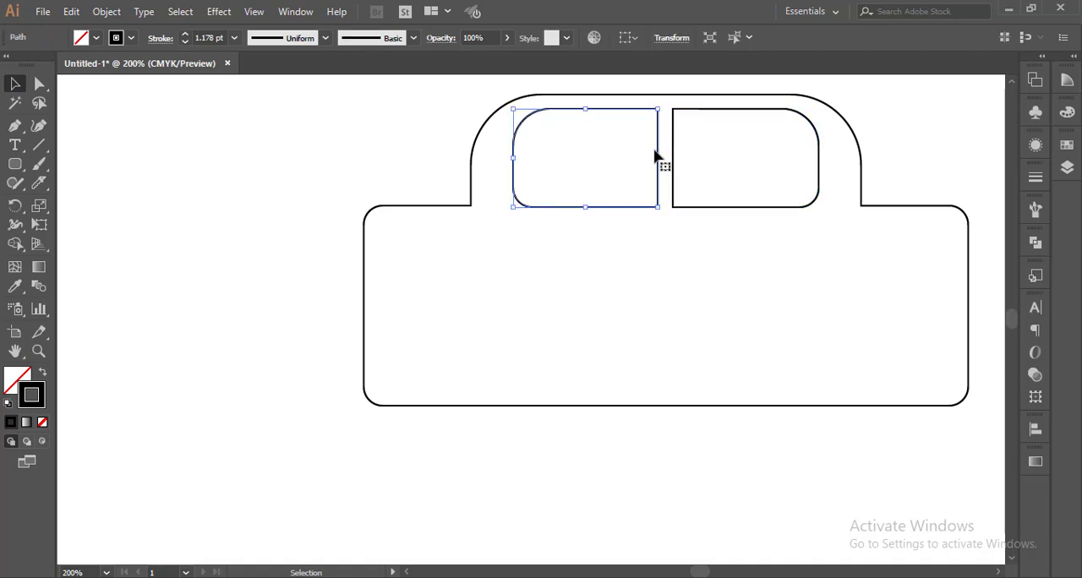
shift+click(674, 165)
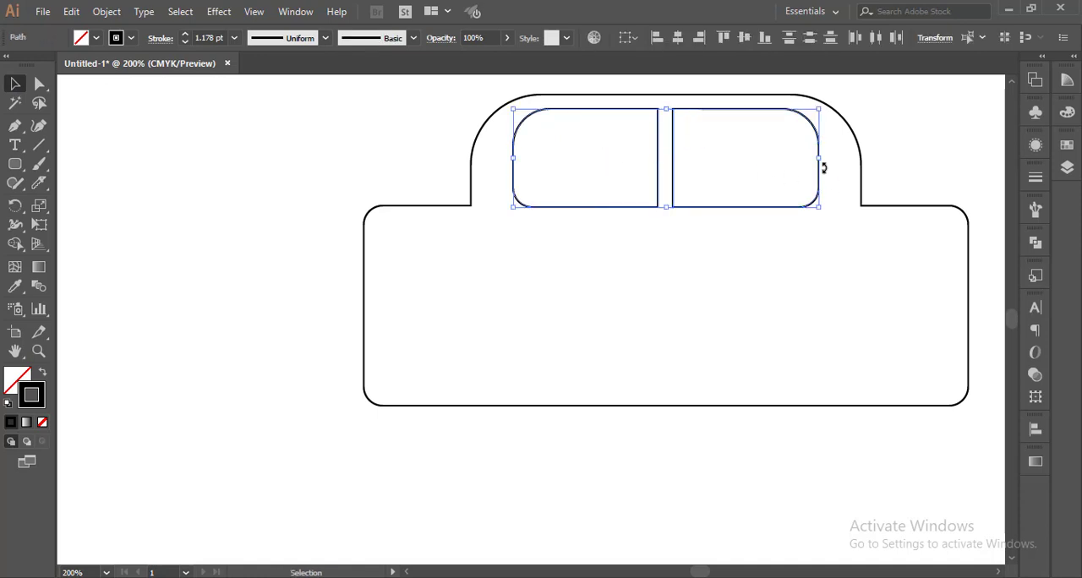
drag(818, 157, 834, 156)
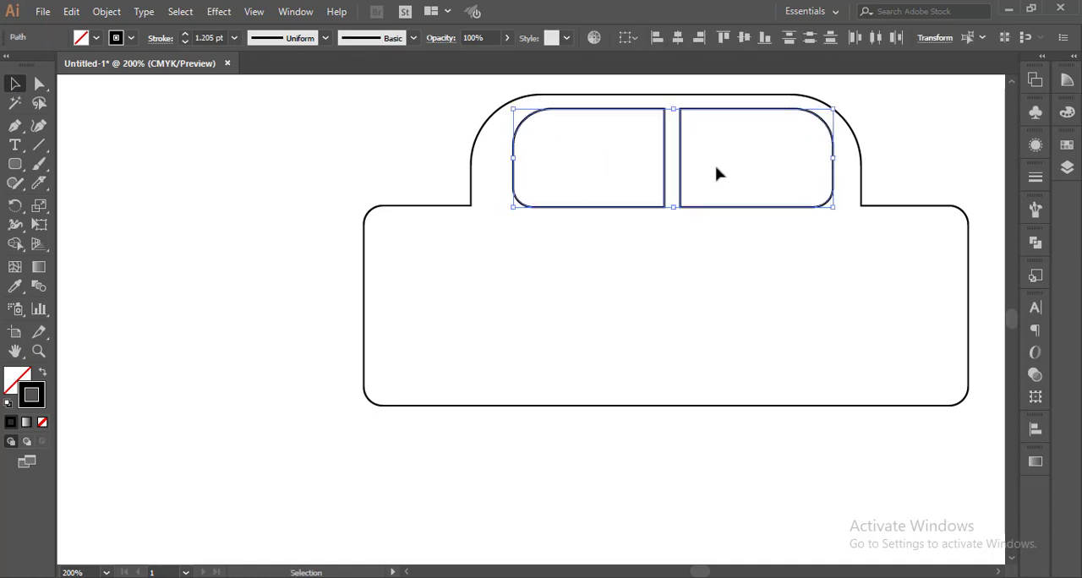
drag(514, 158, 498, 162)
click(717, 463)
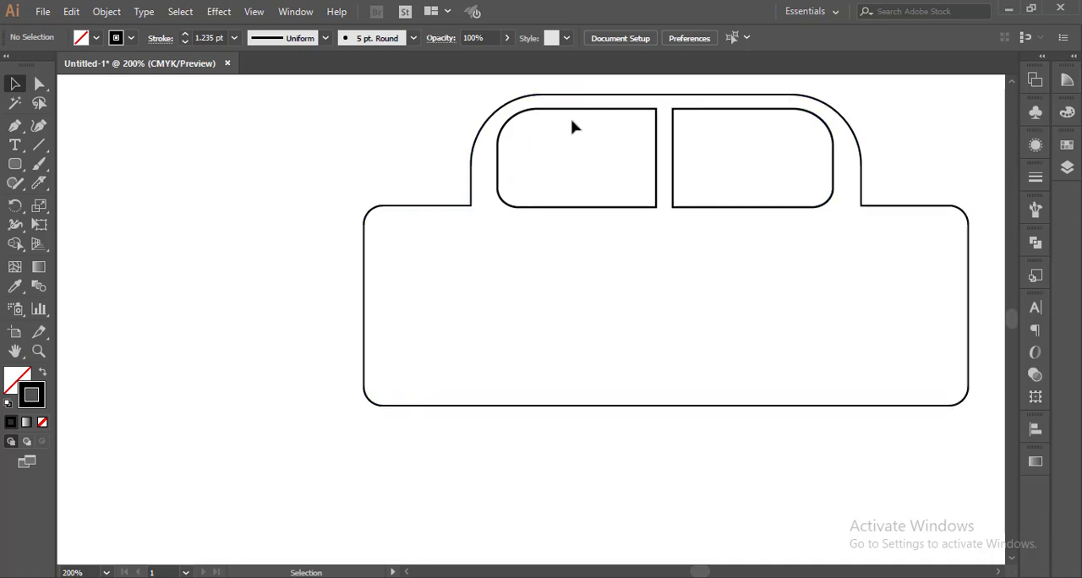
Nudge both window halves slightly down inside the tab.
click(592, 111)
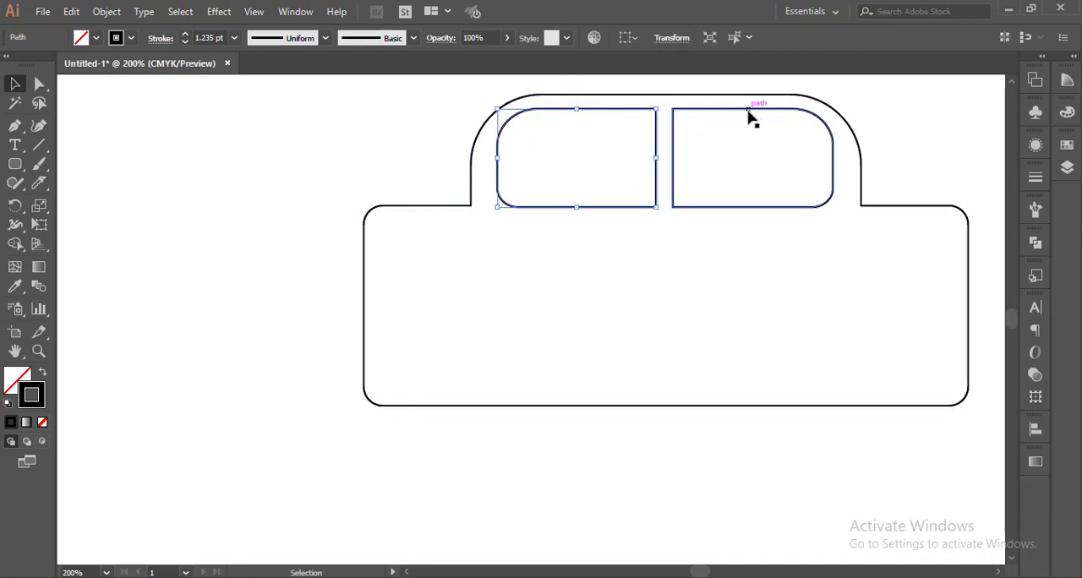
click(751, 111)
shift+click(610, 109)
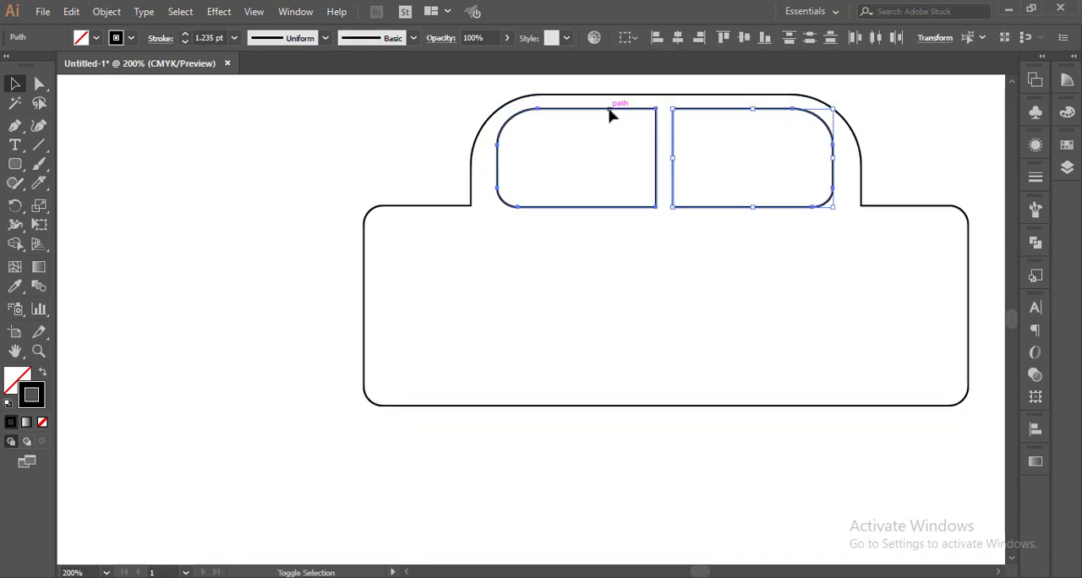
key(Down)
key(Down)
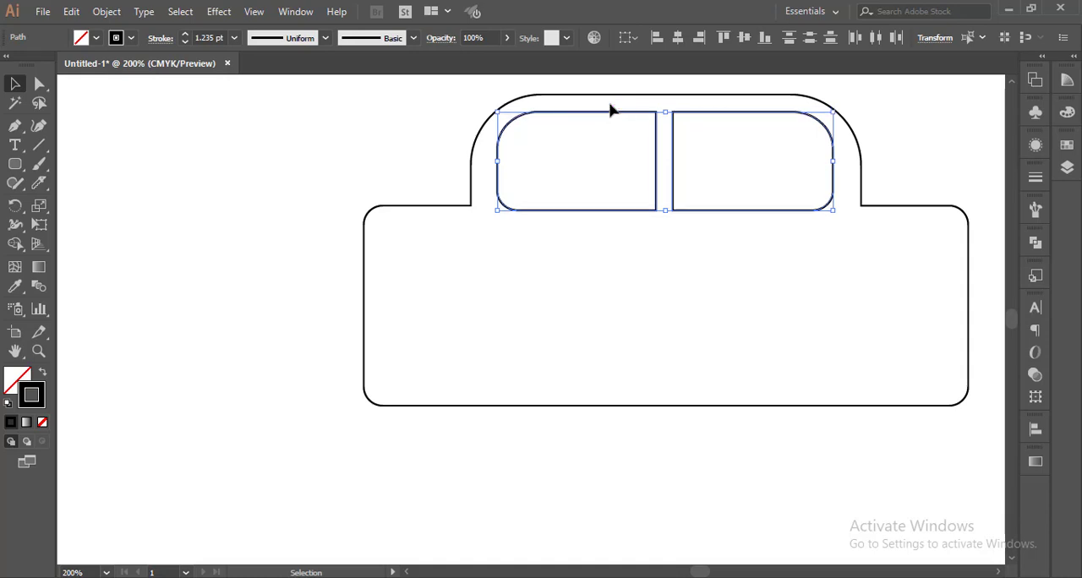
click(741, 471)
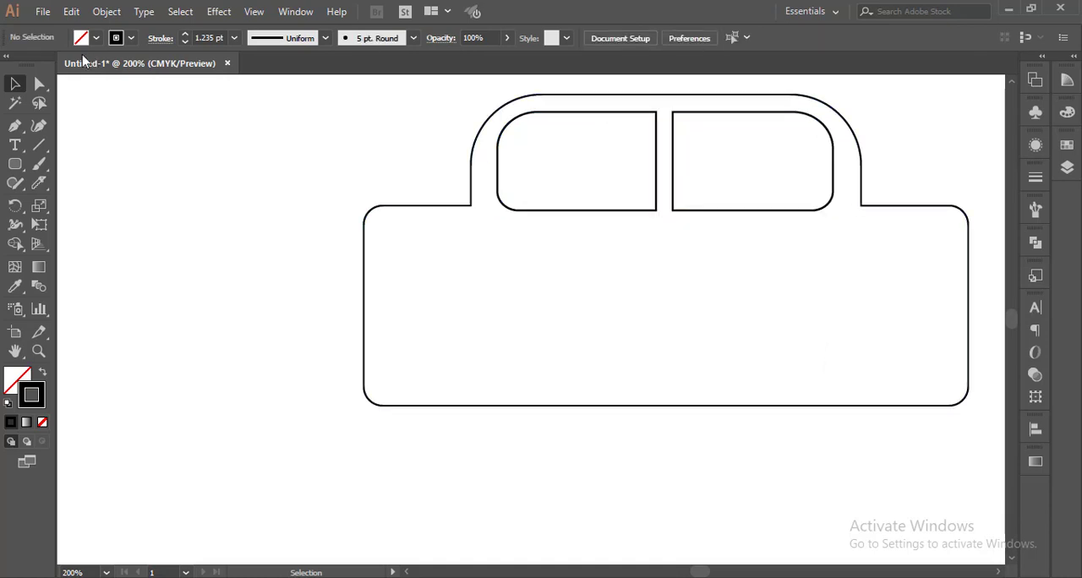
Round the two inner corners where the tab meets the main body.
key(a)
drag(879, 194, 852, 225)
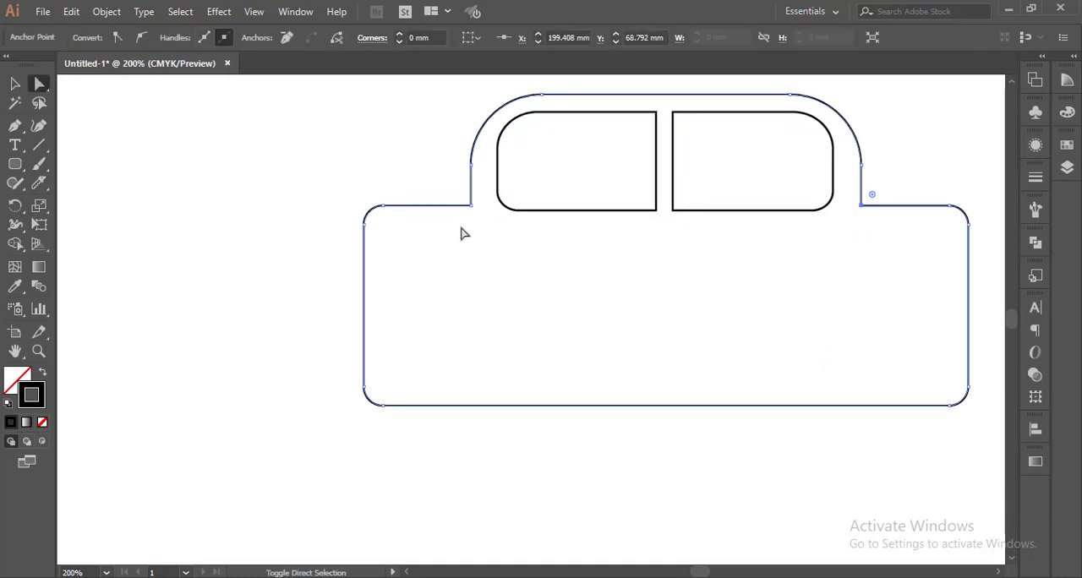
drag(467, 205, 485, 225)
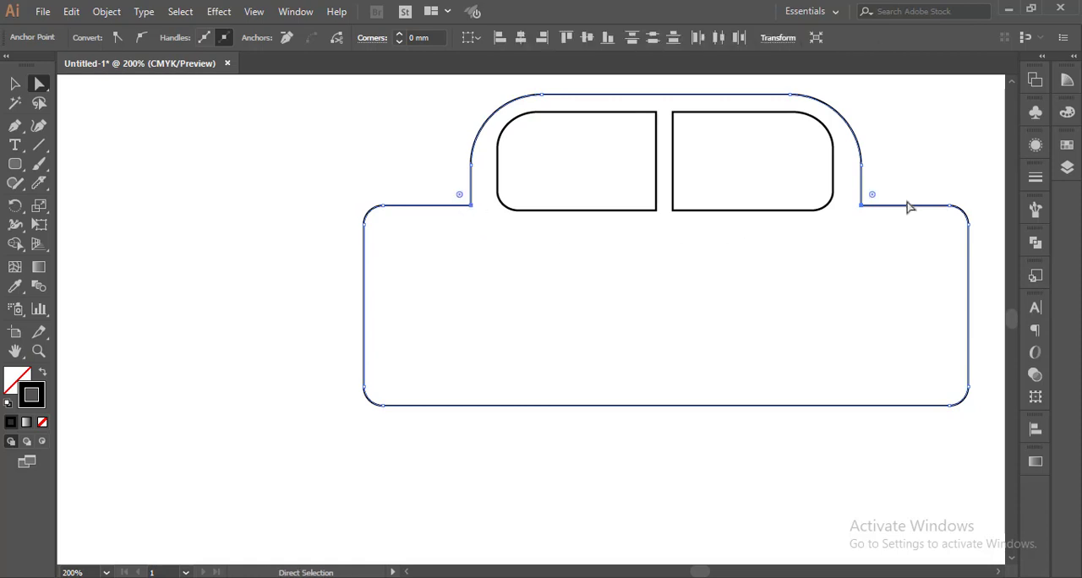
drag(875, 194, 872, 198)
click(921, 457)
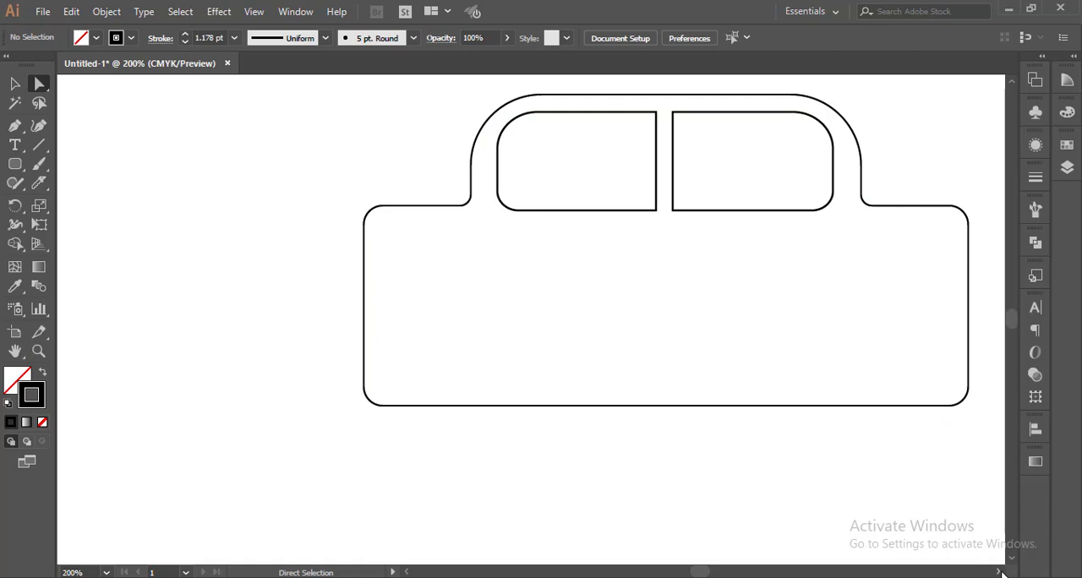
Nudge both window halves slightly to the right to centre them in the tab.
click(998, 572)
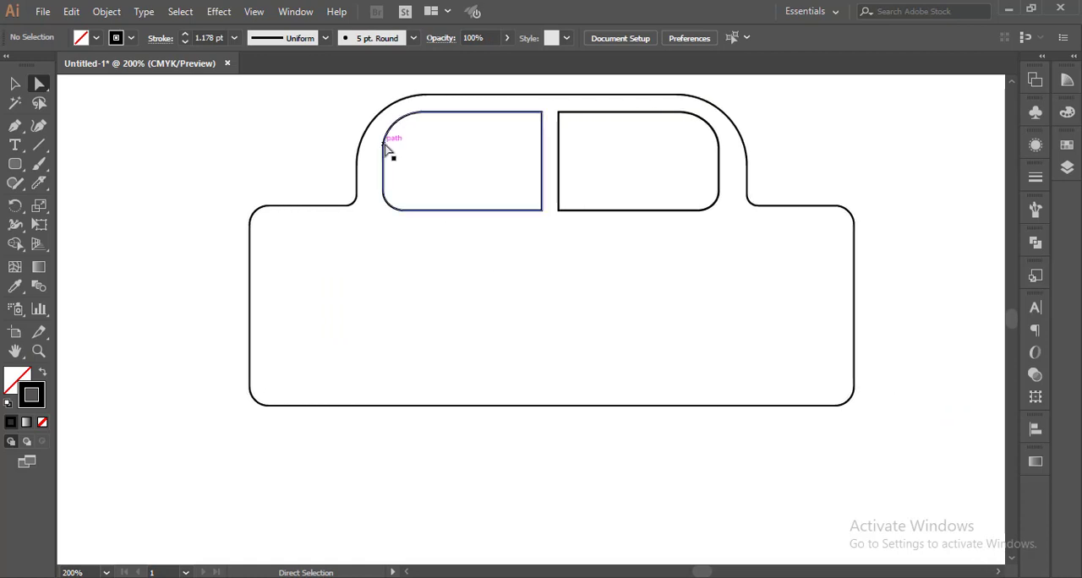
key(v)
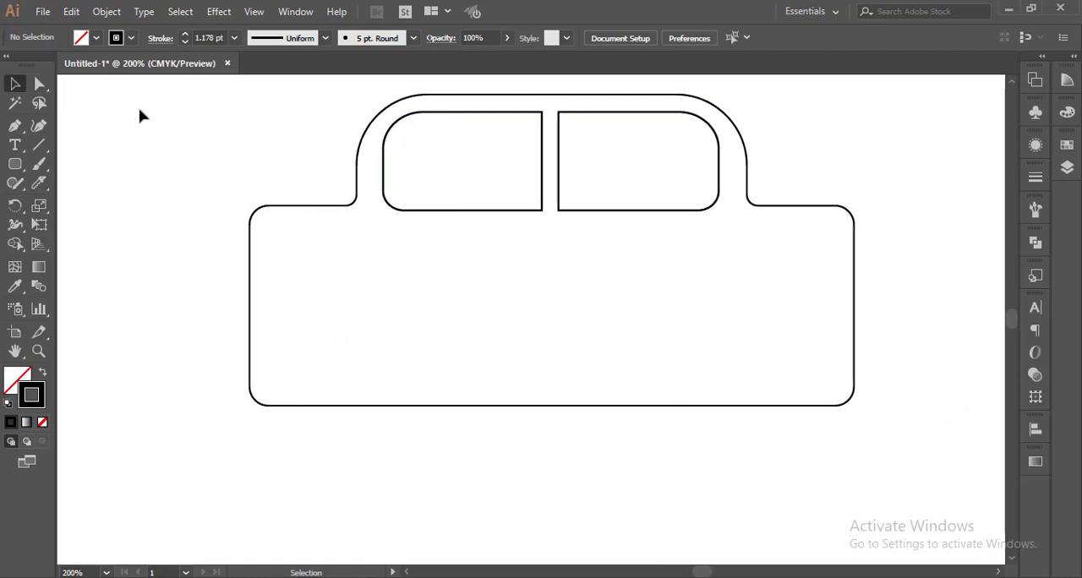
click(541, 191)
shift+click(718, 192)
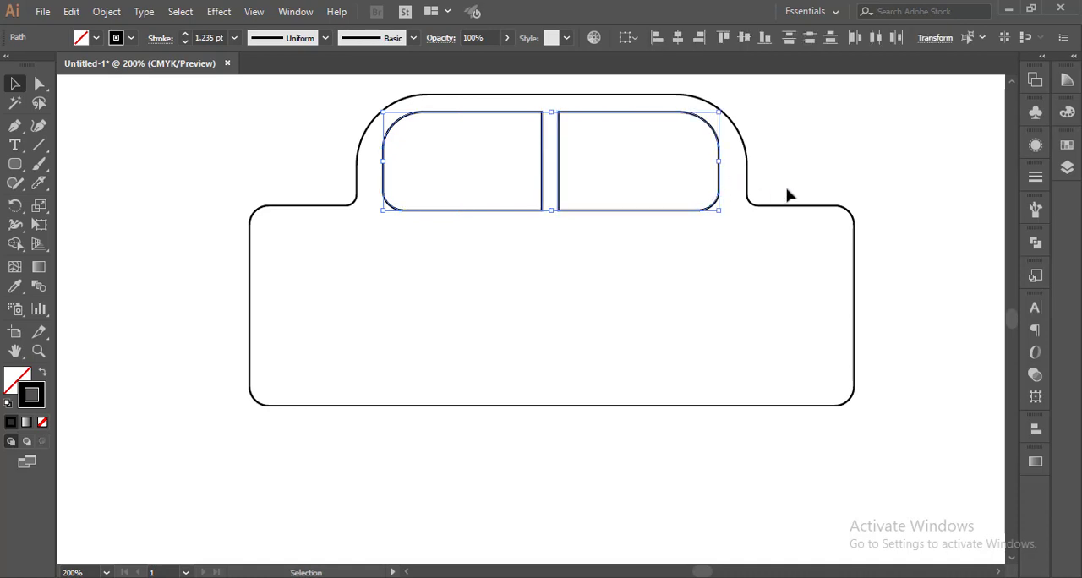
key(Right)
key(Right)
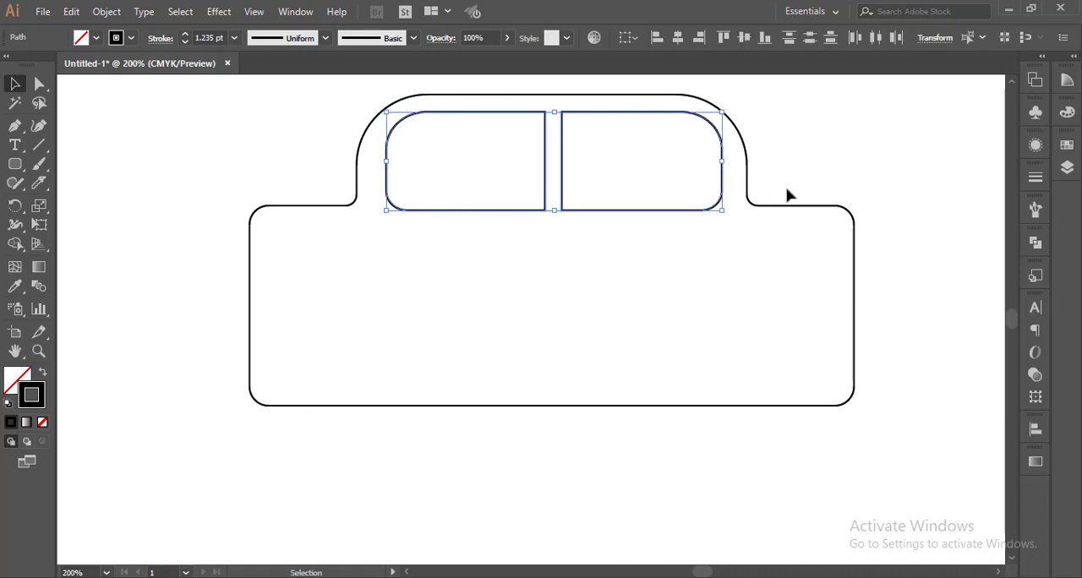
click(808, 175)
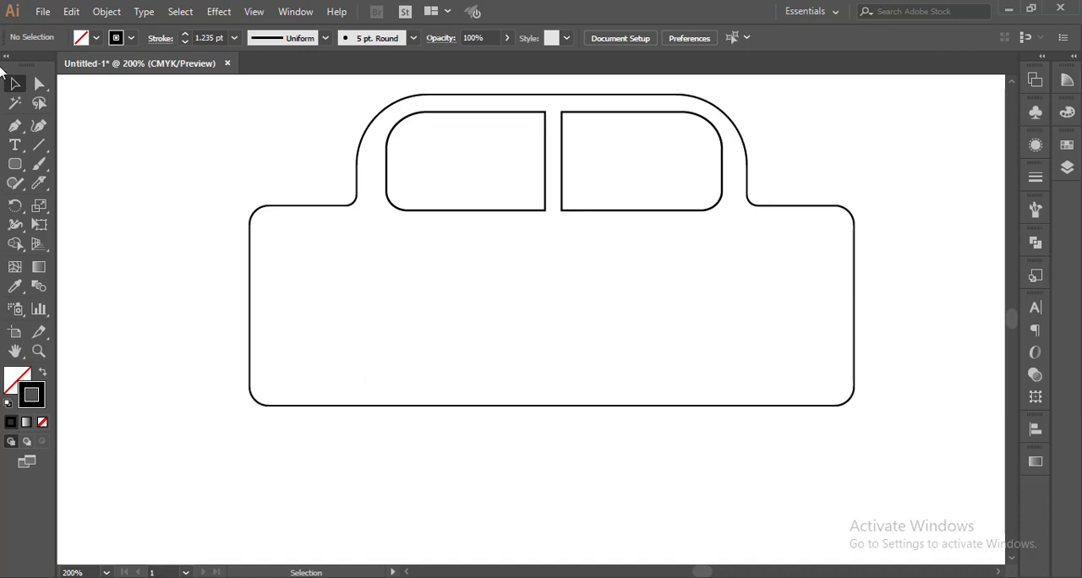
Draw a circle about 22.9 mm in diameter straddling the body's bottom edge near the left end as a wheel.
drag(15, 164, 68, 211)
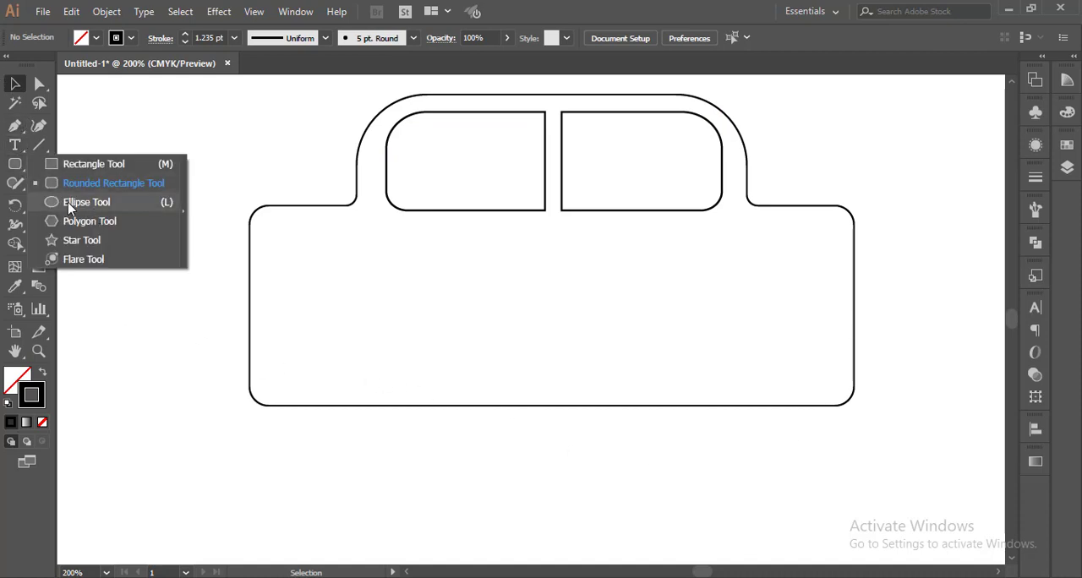
click(86, 203)
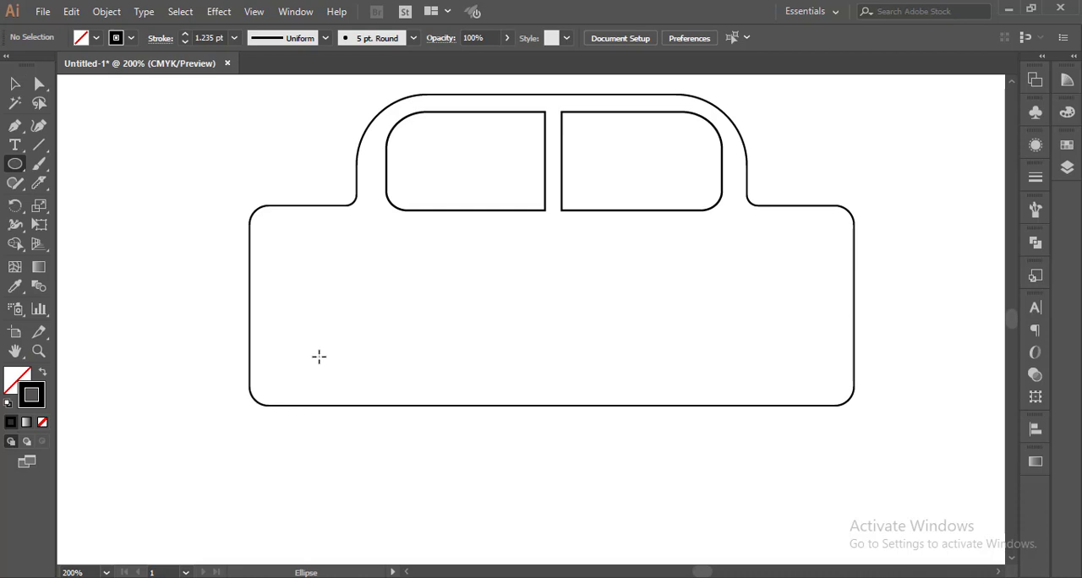
drag(319, 356, 420, 459)
click(14, 83)
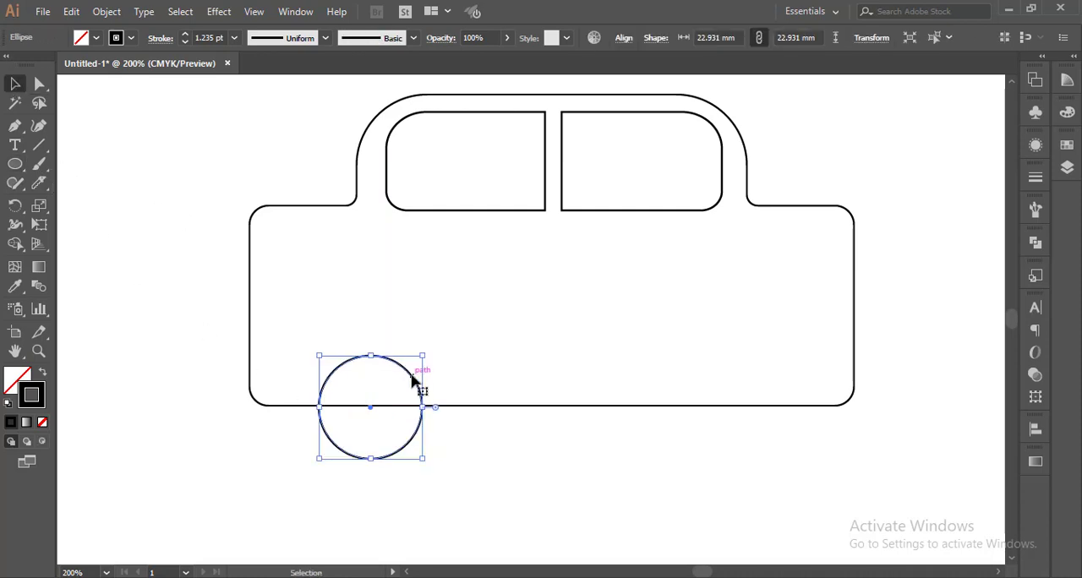
click(521, 468)
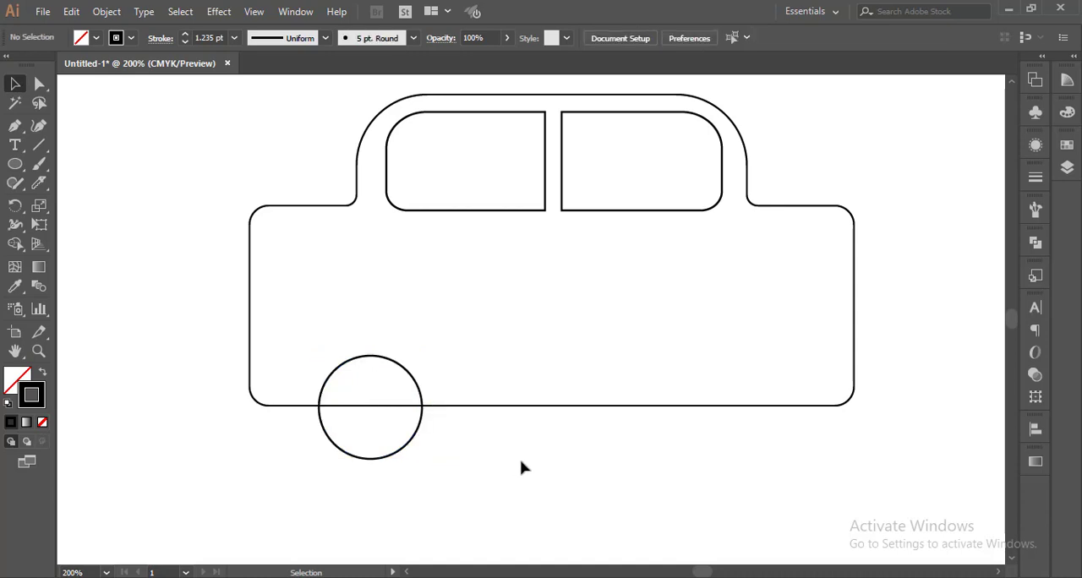
Duplicate the wheel circle horizontally to the right end of the body.
drag(415, 387, 773, 386)
key(ctrl+z)
drag(418, 387, 760, 389)
drag(792, 388, 803, 397)
click(743, 452)
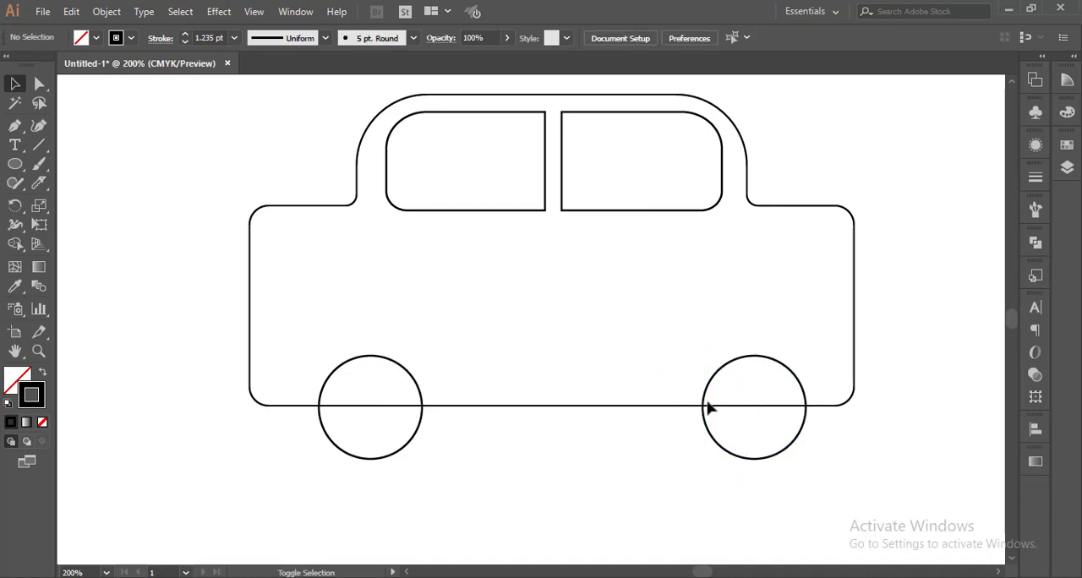
Add a smaller concentric circle inside each wheel and thicken the wheel outlines.
scroll(707, 410, down, 10)
scroll(689, 261, up, 8)
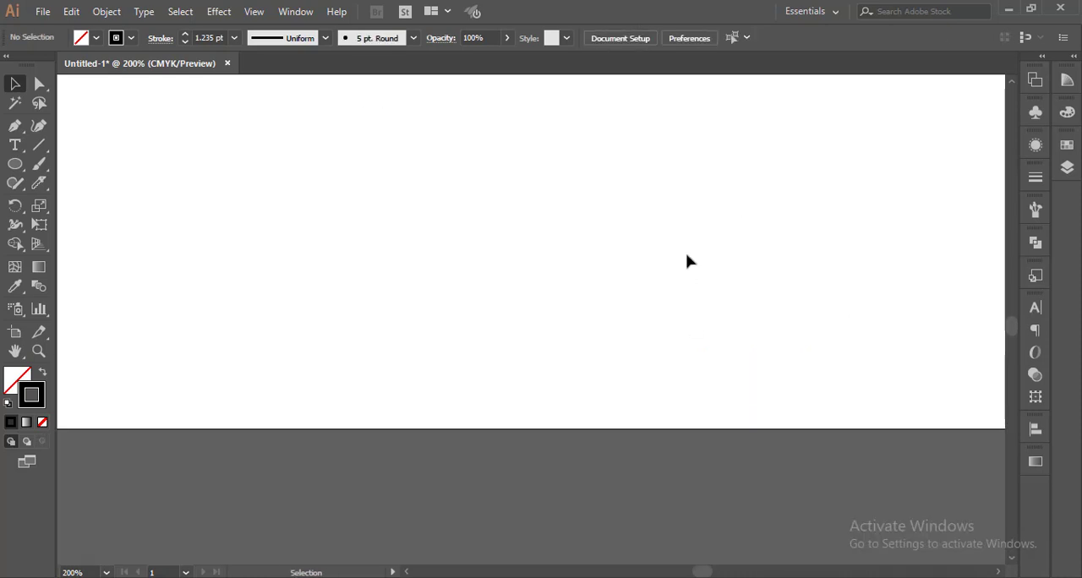
alt+scroll(689, 258, down, 2)
scroll(702, 217, up, 2)
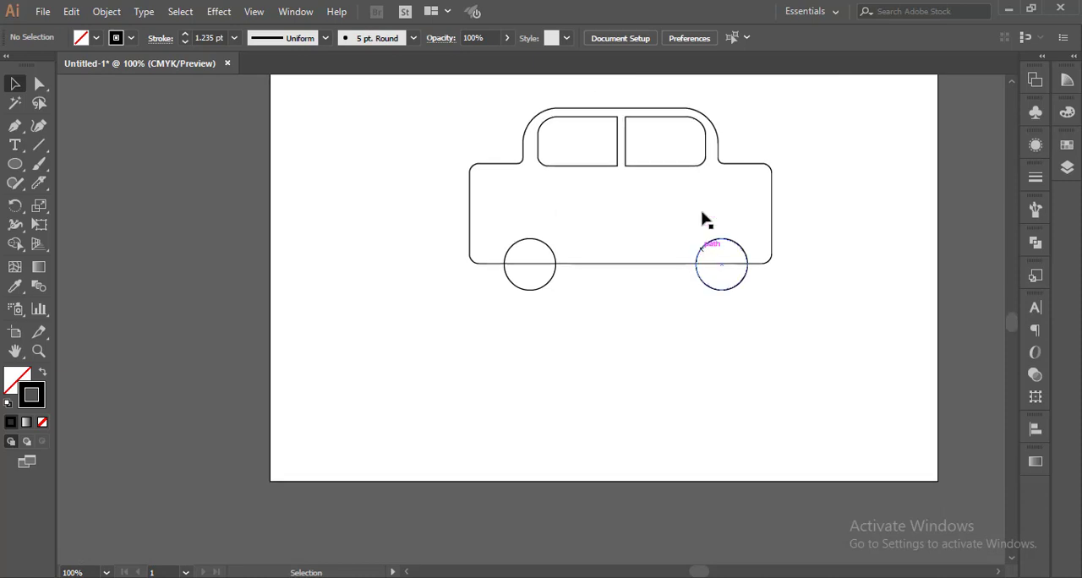
alt+scroll(702, 218, up, 2)
alt+scroll(544, 329, down, 1)
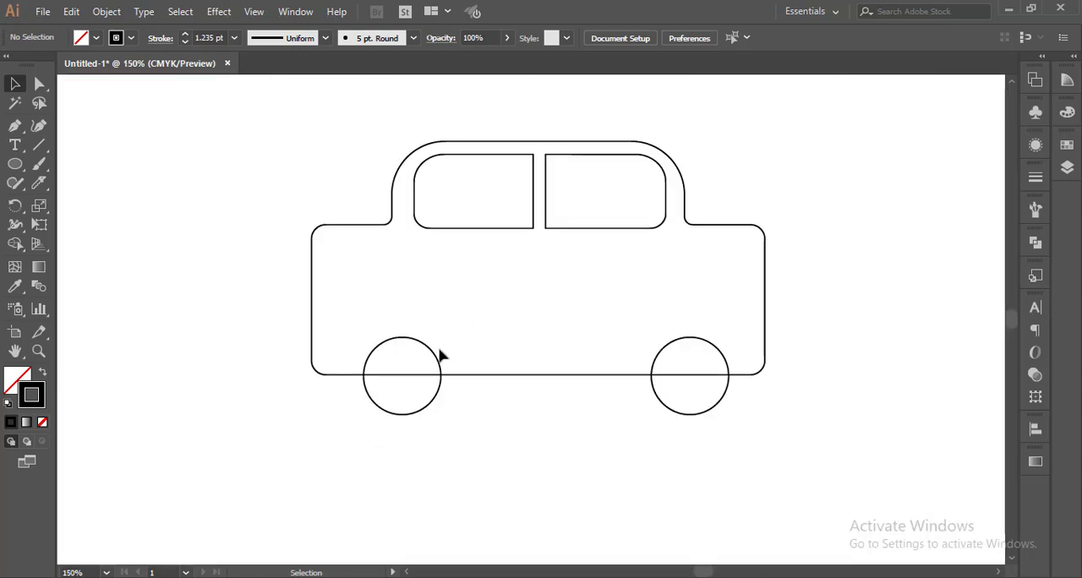
mouse_move(438, 358)
mouse_down()
mouse_move(222, 346)
mouse_move(231, 358)
mouse_move(282, 307)
mouse_up()
mouse_move(267, 358)
mouse_down()
mouse_move(466, 353)
mouse_move(448, 355)
mouse_move(460, 364)
mouse_move(714, 345)
mouse_move(717, 354)
mouse_move(892, 309)
mouse_move(882, 333)
mouse_move(634, 378)
mouse_move(413, 360)
mouse_move(382, 343)
mouse_move(405, 352)
mouse_move(389, 337)
mouse_up()
click(633, 398)
click(676, 344)
key(Delete)
click(827, 449)
click(916, 338)
click(812, 465)
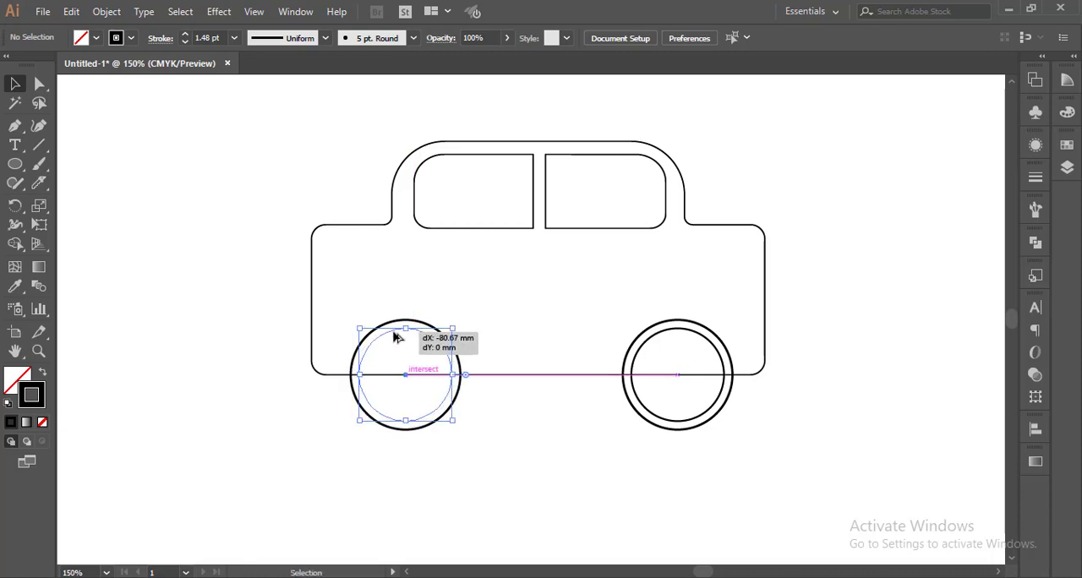
click(557, 439)
drag(256, 123, 818, 449)
click(838, 429)
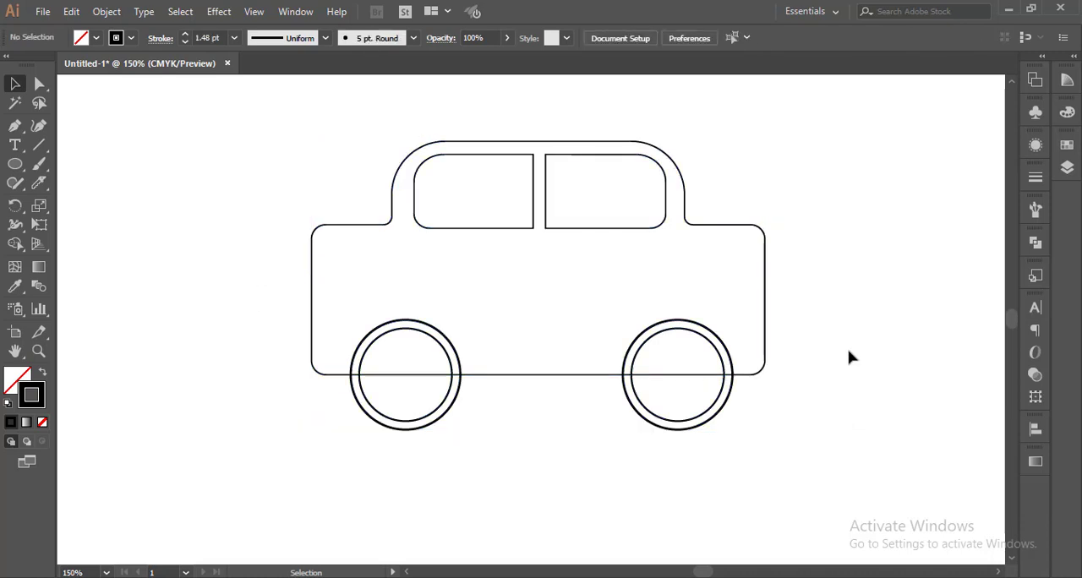
Group the right wheel's two circles and move the group out beside the body.
click(591, 378)
click(702, 493)
click(662, 418)
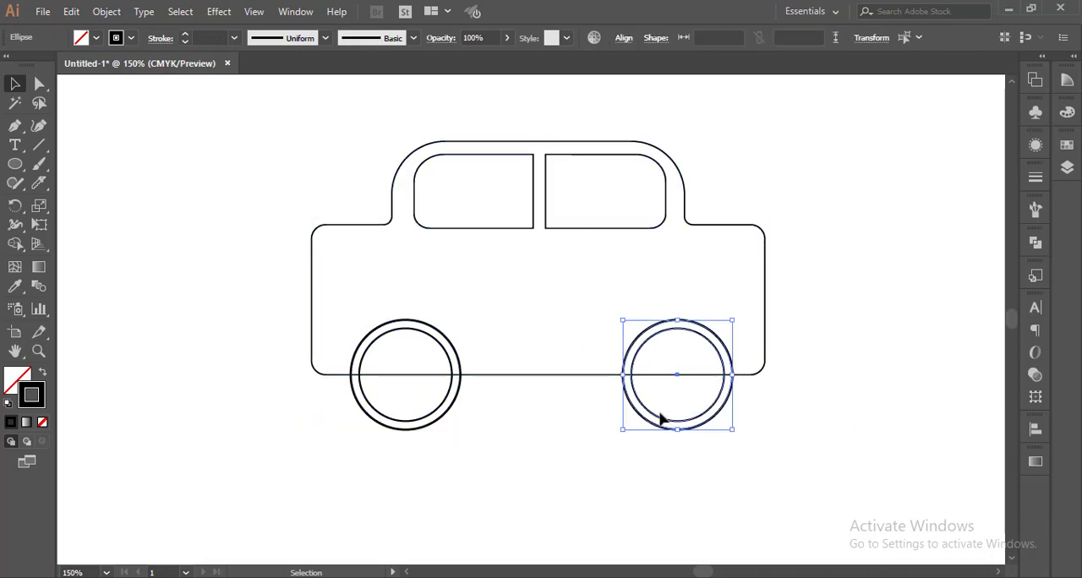
right_click(668, 423)
click(674, 218)
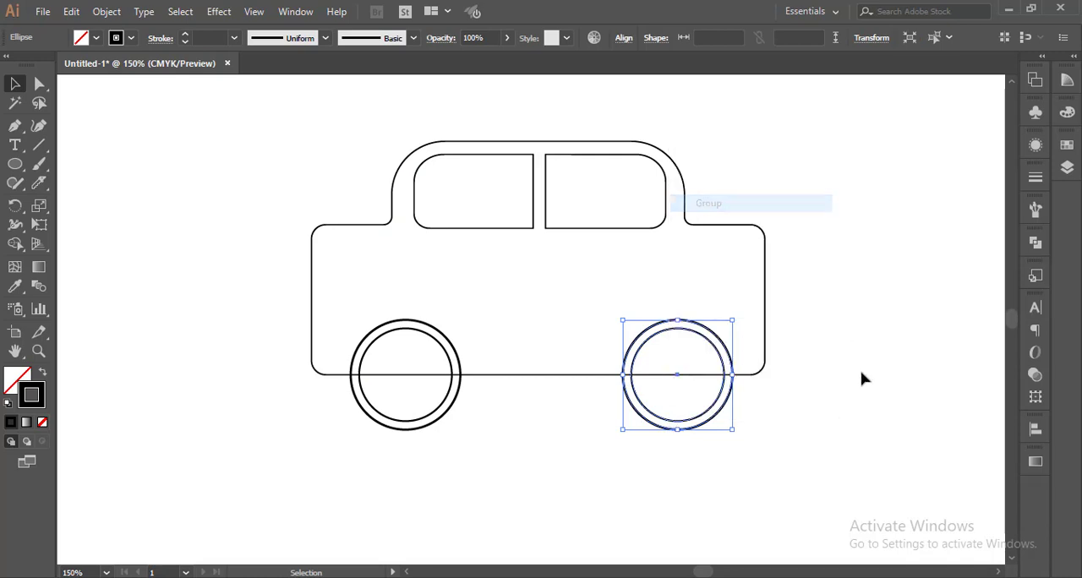
click(862, 374)
drag(727, 410, 904, 382)
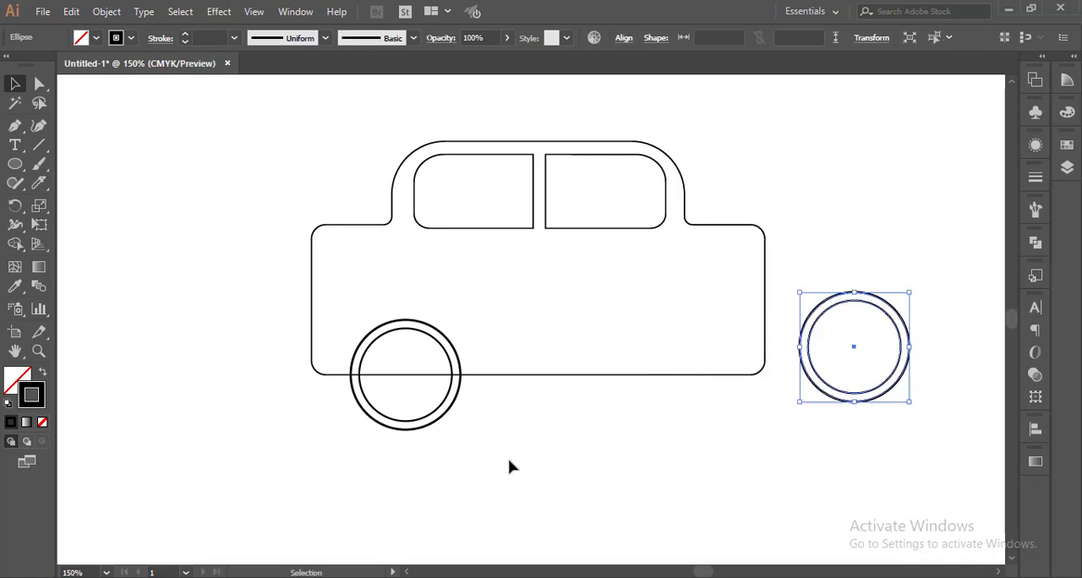
Group the left wheel's two circles and move the group below the body.
click(431, 420)
right_click(425, 416)
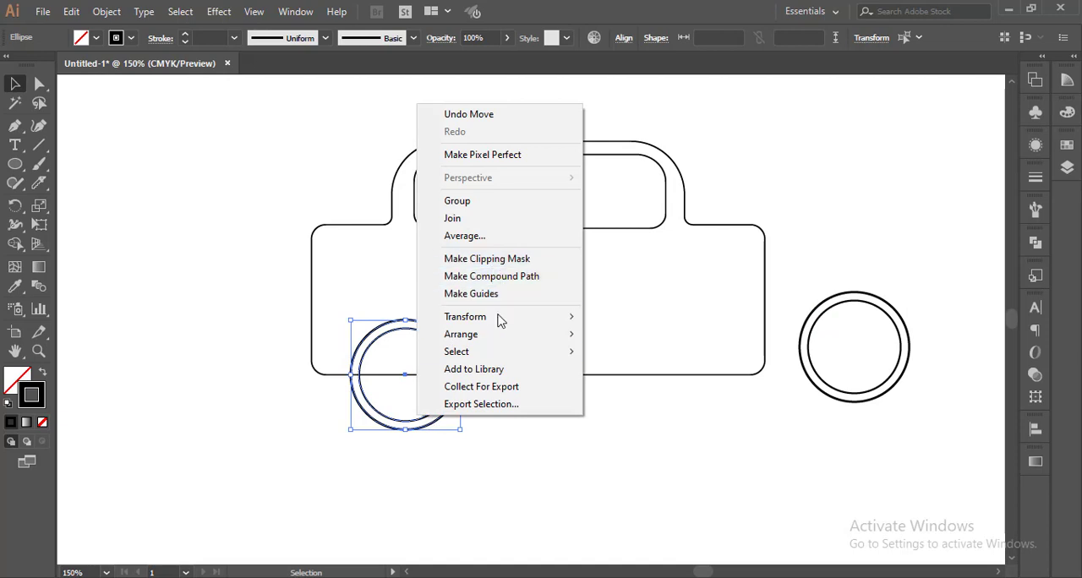
click(505, 201)
click(495, 485)
drag(449, 411, 533, 484)
Raise the body's bottom edge to make the main shape shorter.
click(39, 82)
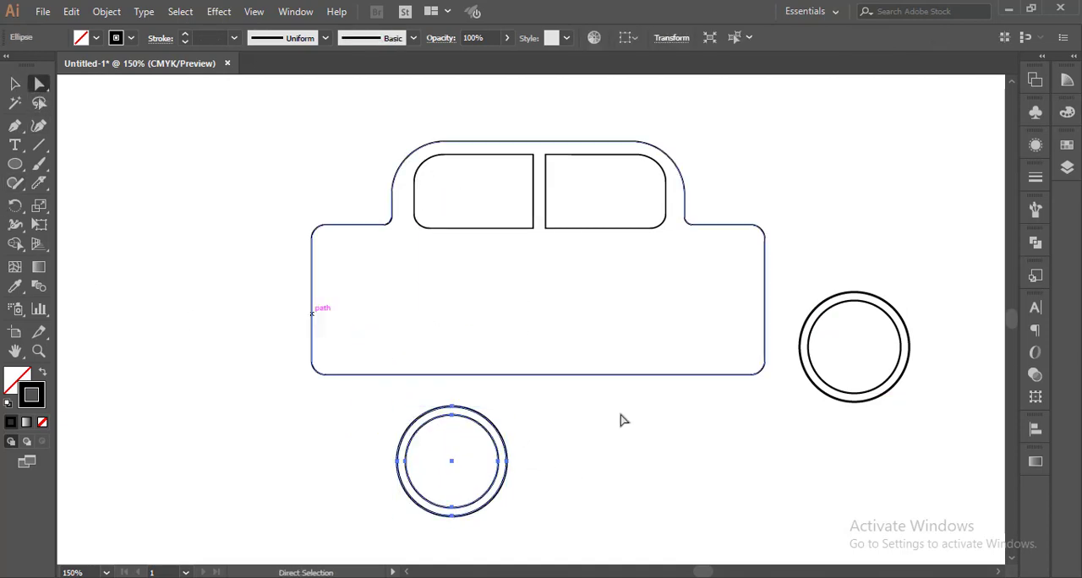
drag(758, 374, 286, 386)
drag(516, 377, 516, 346)
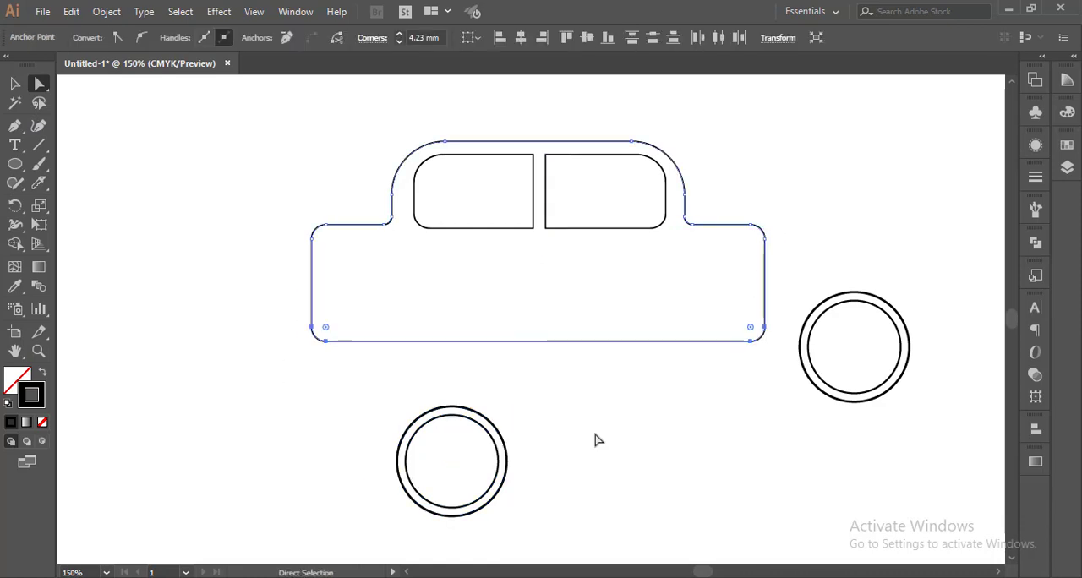
click(550, 446)
Move the left wheel back up onto the body's bottom edge near the left end.
click(12, 86)
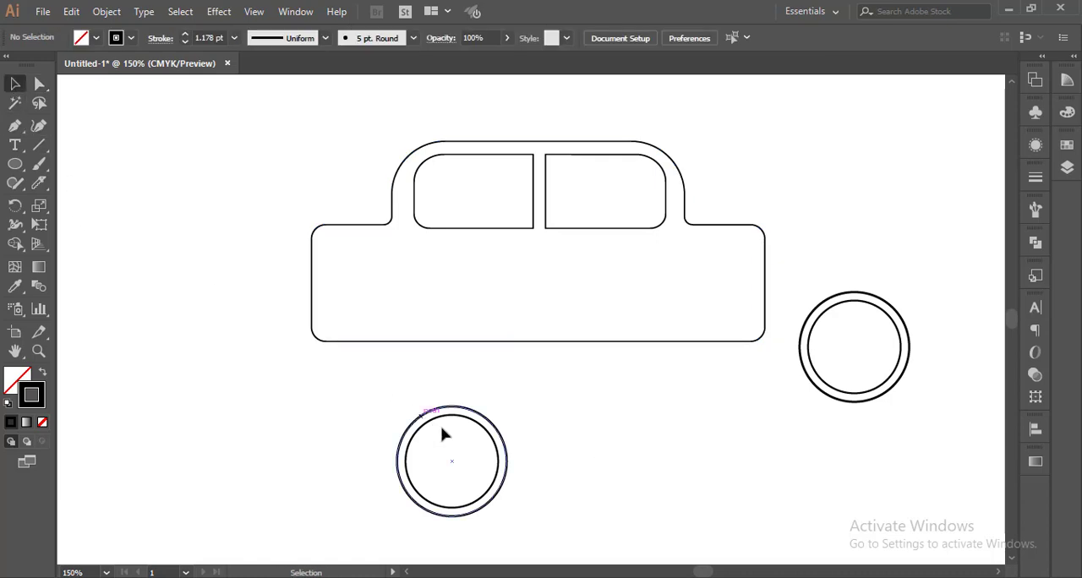
drag(462, 410, 423, 291)
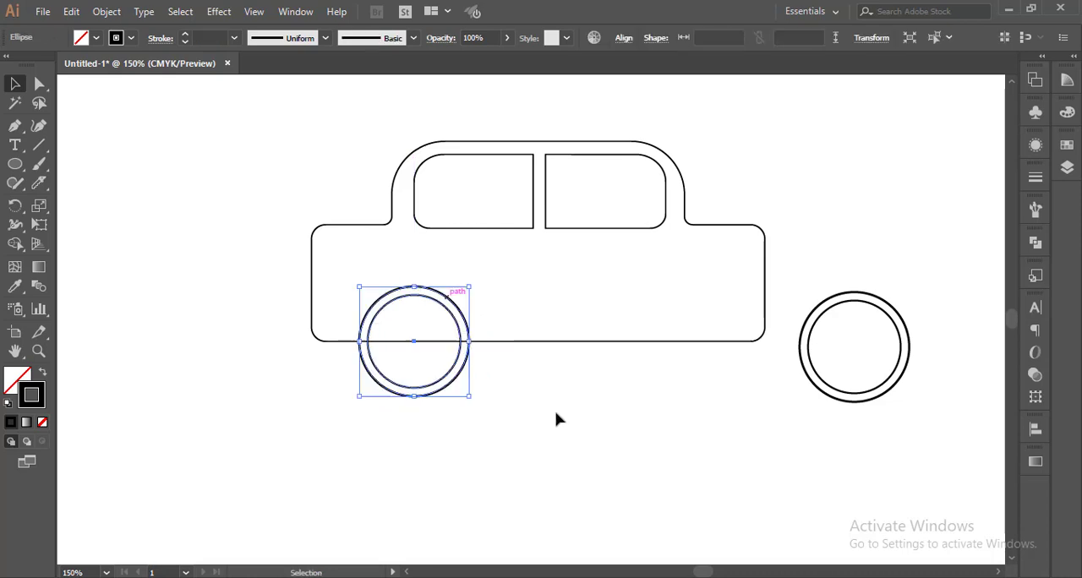
Move the right wheel group onto the body's bottom edge near the right end.
click(823, 343)
drag(871, 309, 699, 304)
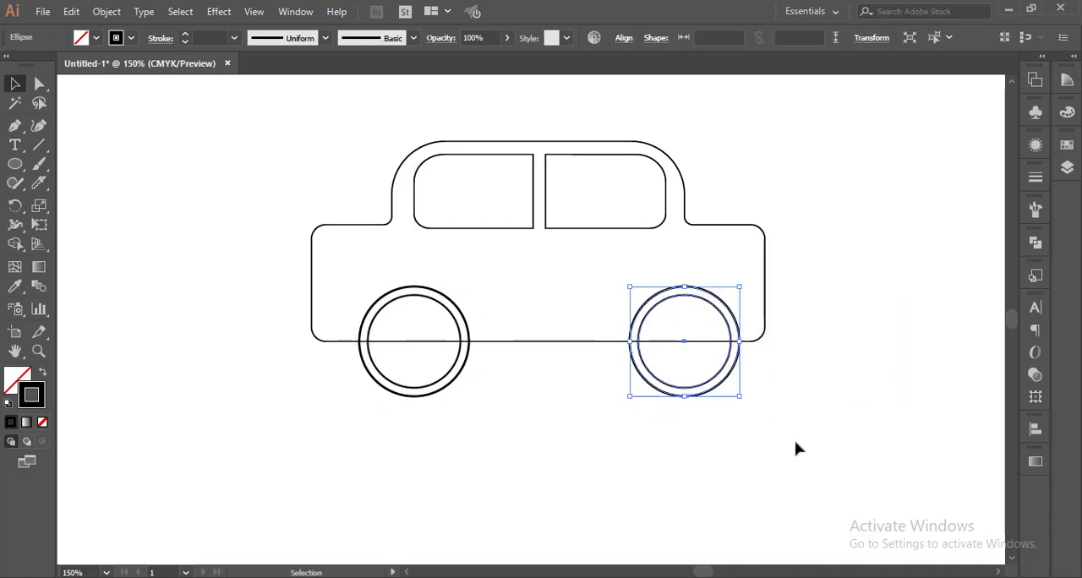
click(809, 472)
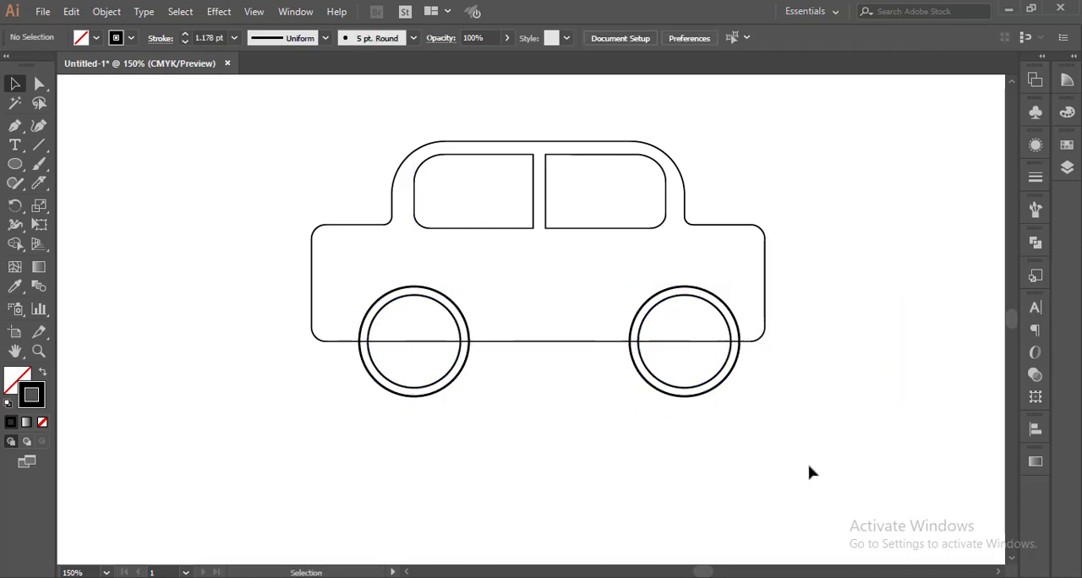
Bring the right wheel group to the front with Arrange > Bring to Front.
right_click(709, 381)
click(687, 435)
drag(768, 375, 701, 375)
right_click(701, 376)
mouse_move(717, 292)
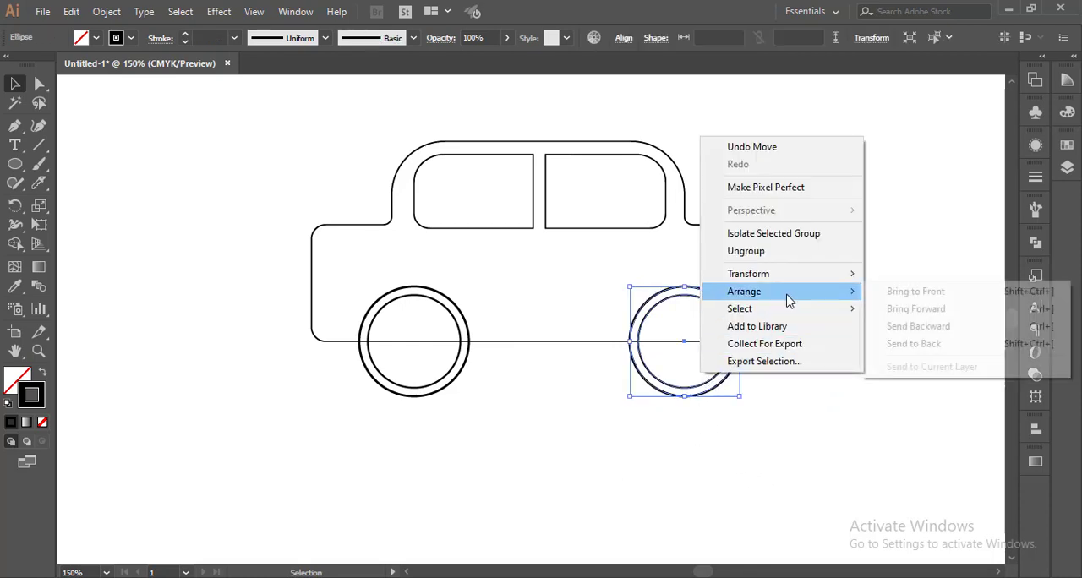
click(882, 293)
click(857, 437)
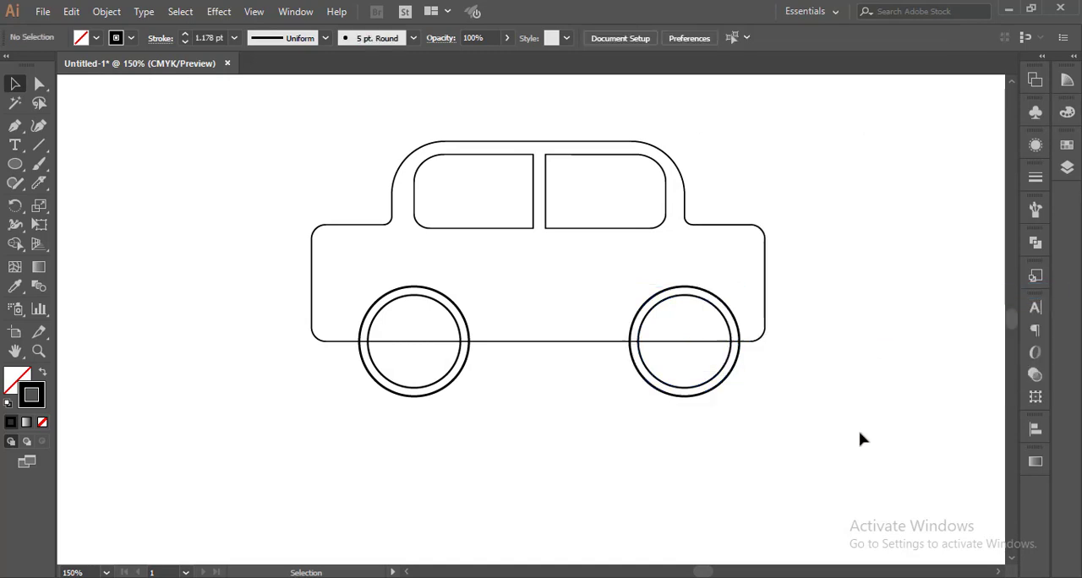
Bring the left wheel to the front and fill it with black.
right_click(444, 372)
click(500, 401)
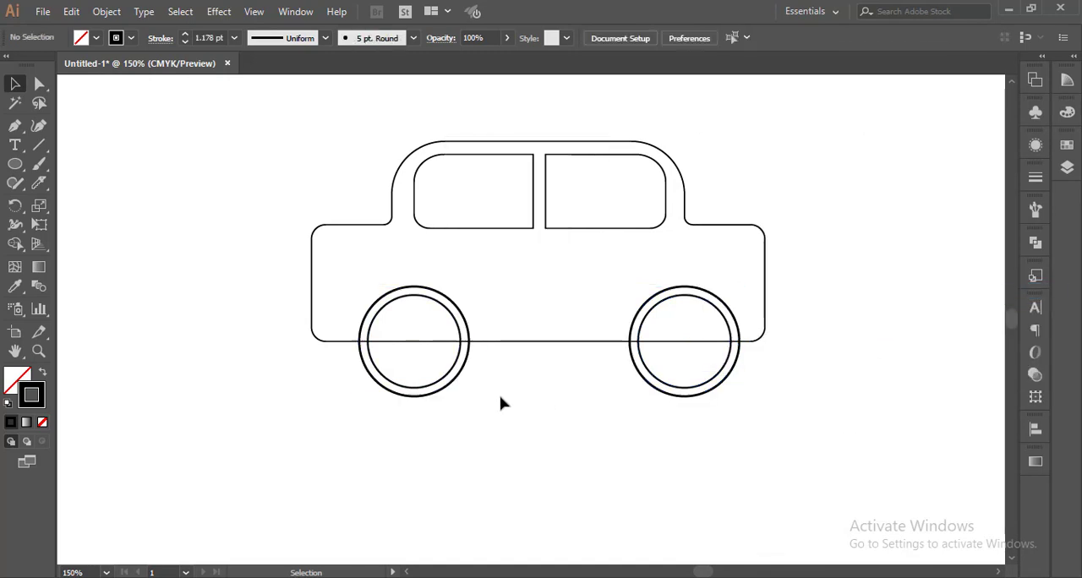
click(449, 381)
click(12, 380)
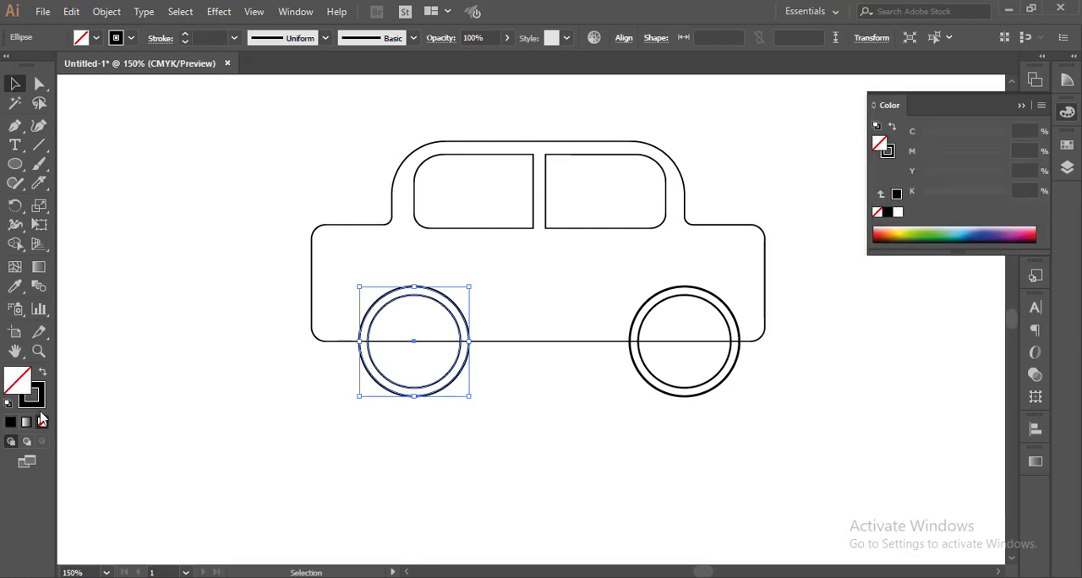
click(11, 421)
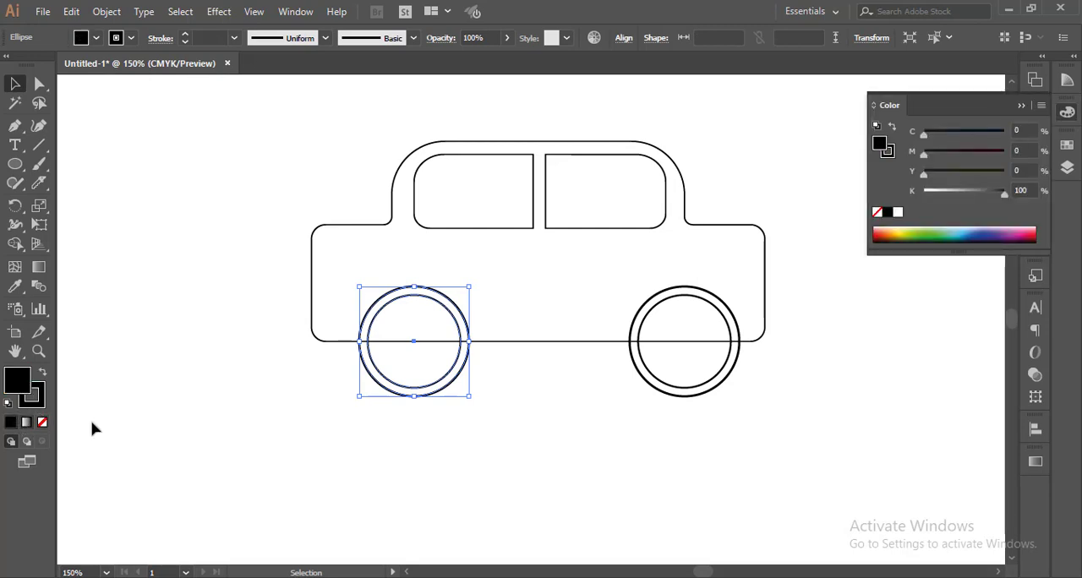
click(377, 456)
Fill the right wheel with black and collapse the Color panel.
click(724, 378)
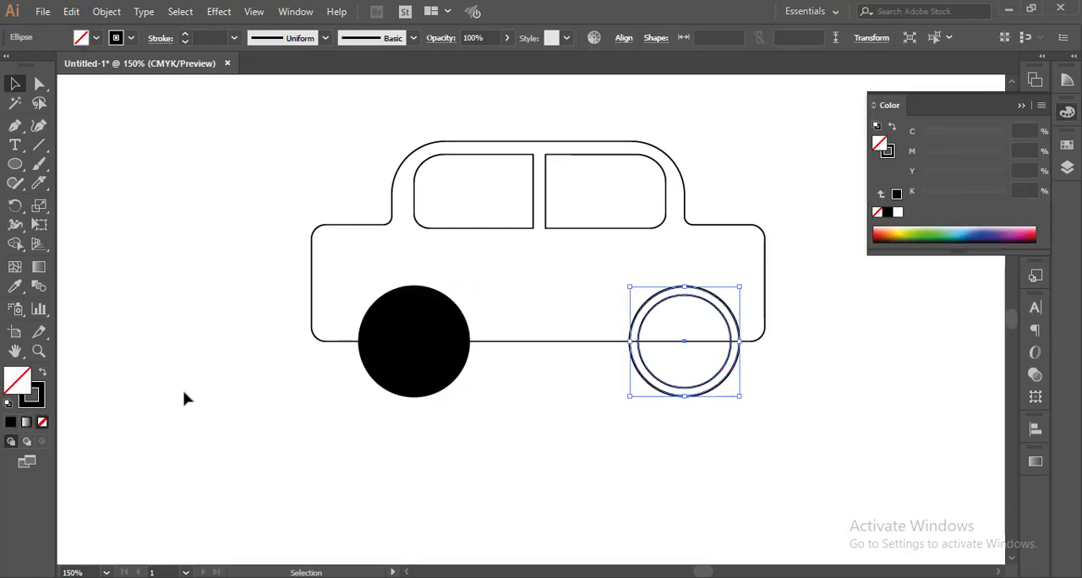
click(11, 422)
click(708, 483)
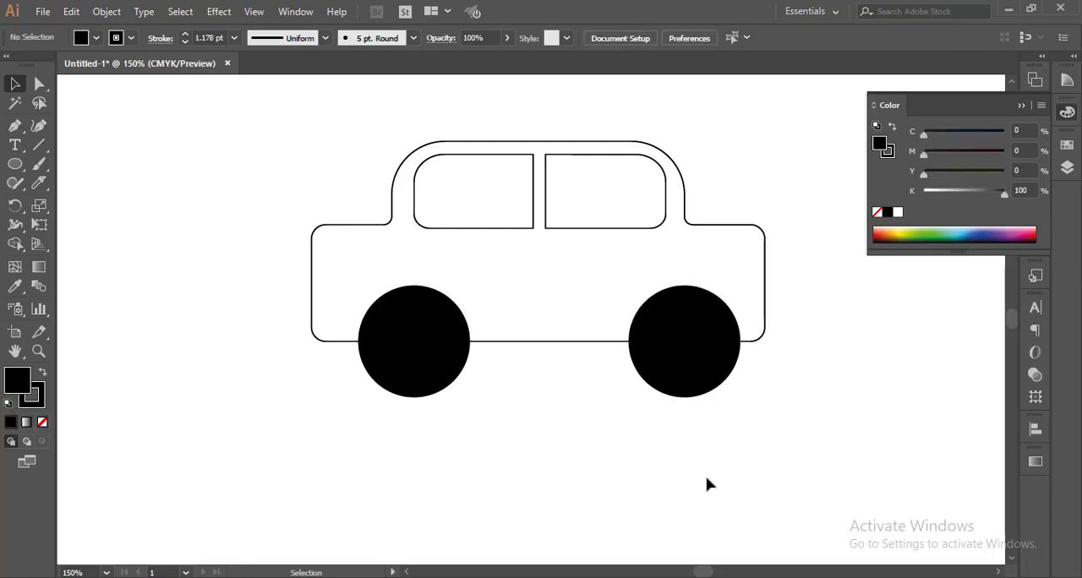
click(1020, 106)
Set the right wheel's stroke colour to white.
click(695, 346)
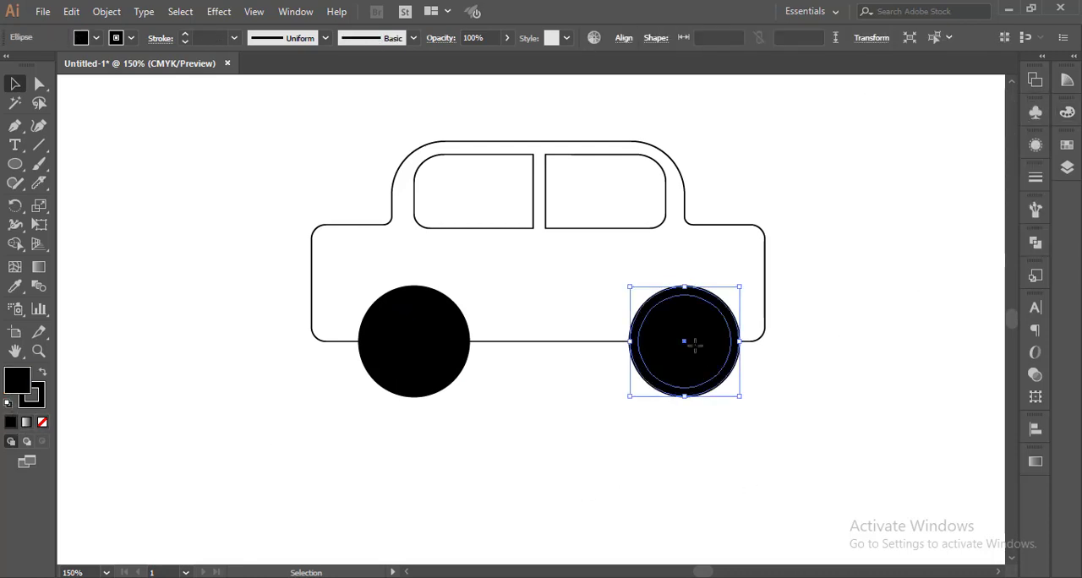
click(131, 38)
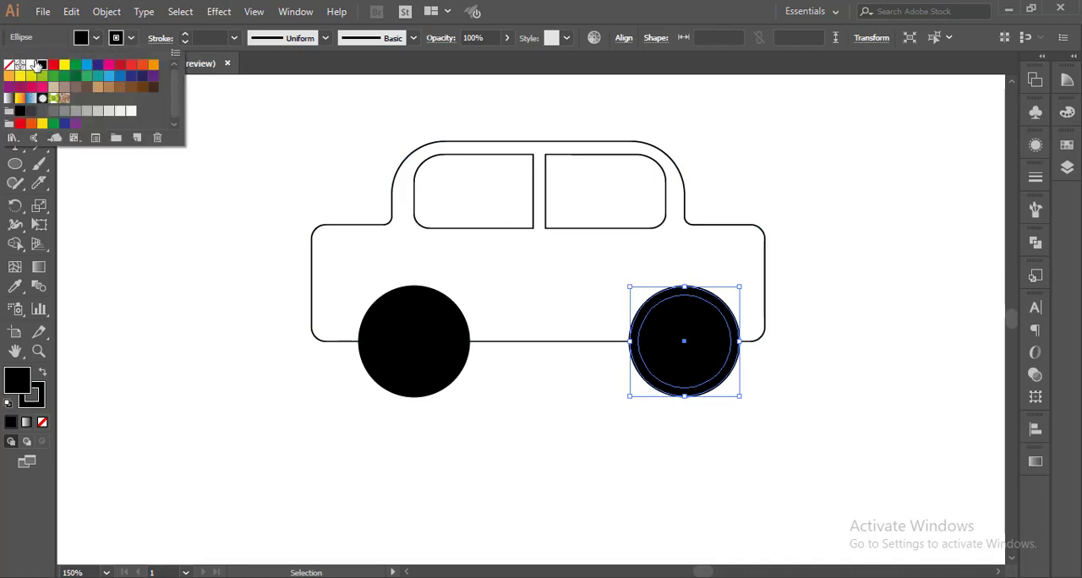
click(31, 65)
click(518, 450)
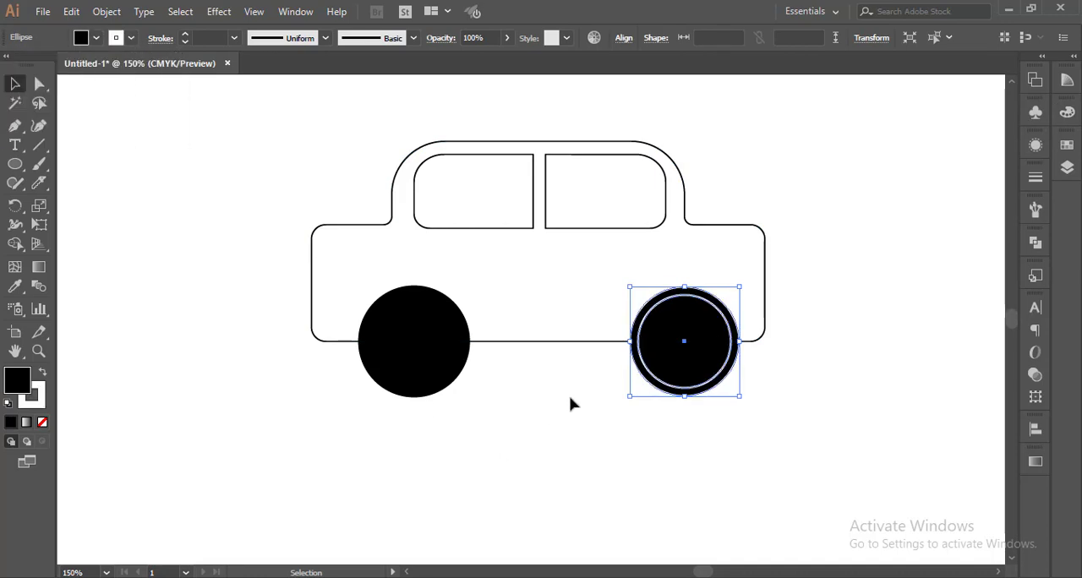
Set the left wheel's stroke colour to white.
click(521, 439)
click(459, 369)
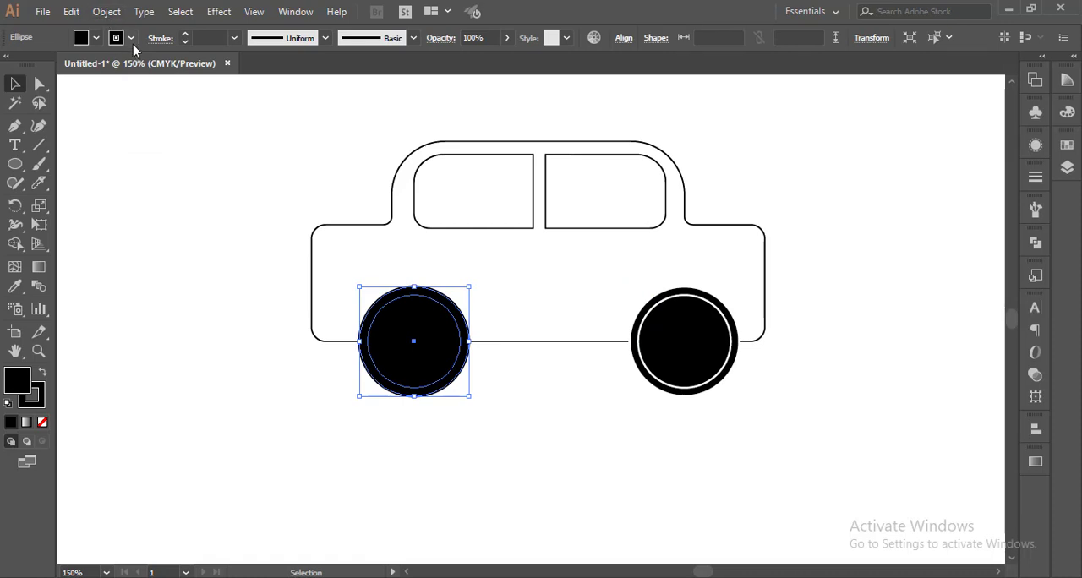
click(131, 39)
click(32, 66)
click(236, 357)
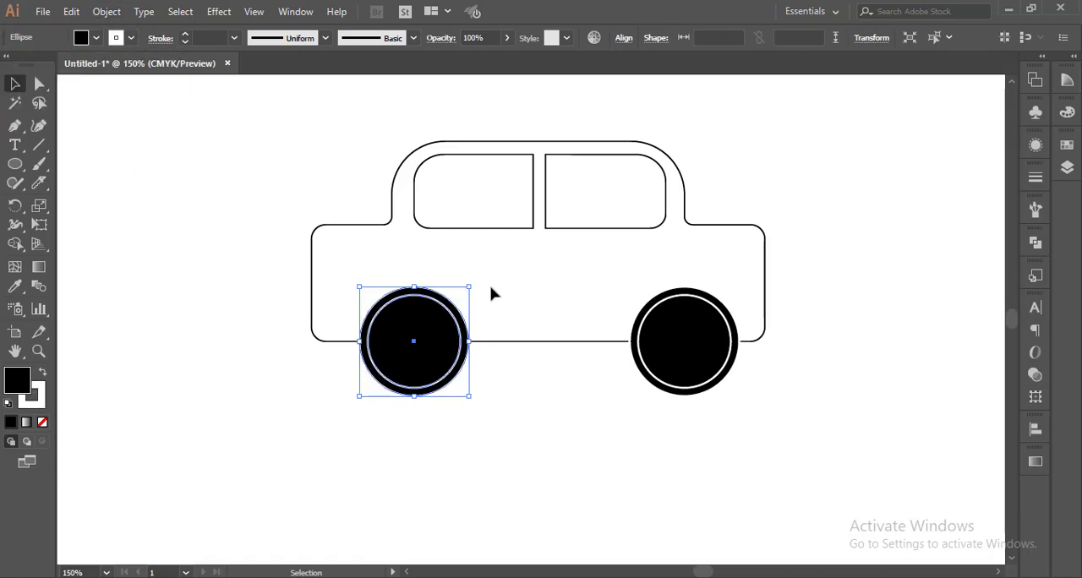
Fill the car body shape with black.
click(219, 257)
click(387, 226)
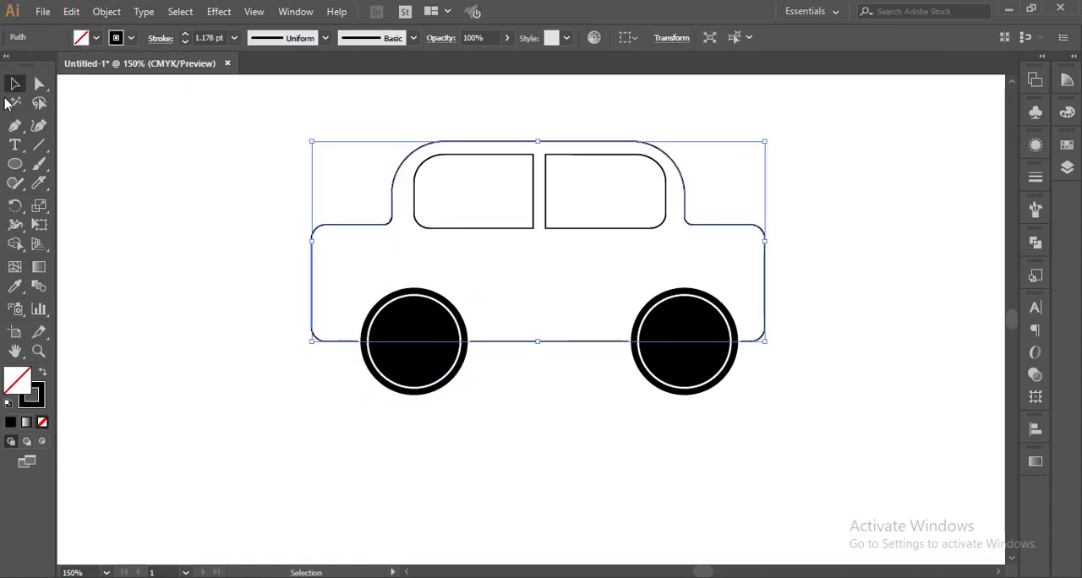
click(96, 39)
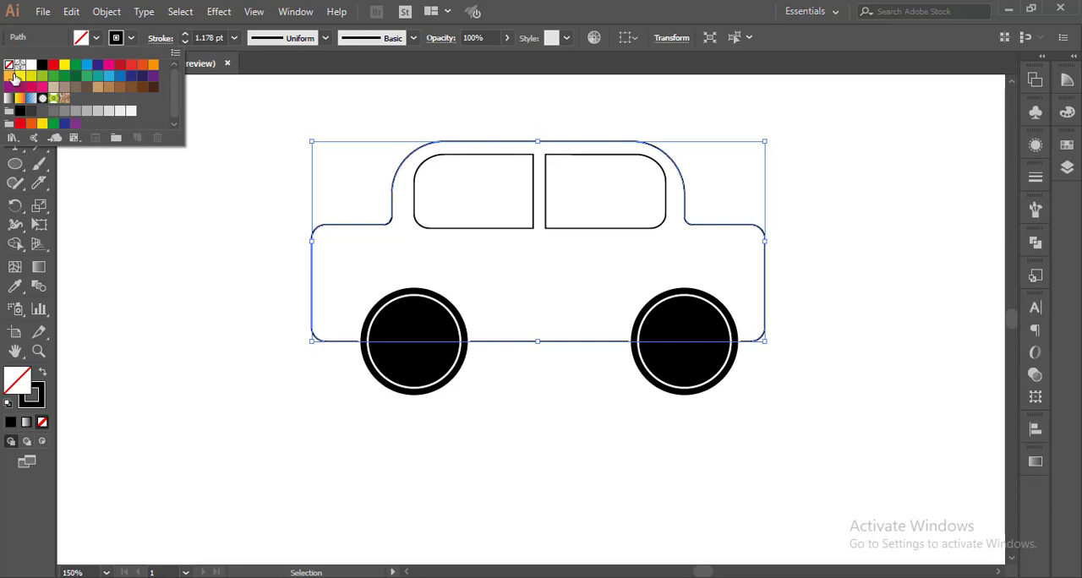
click(41, 66)
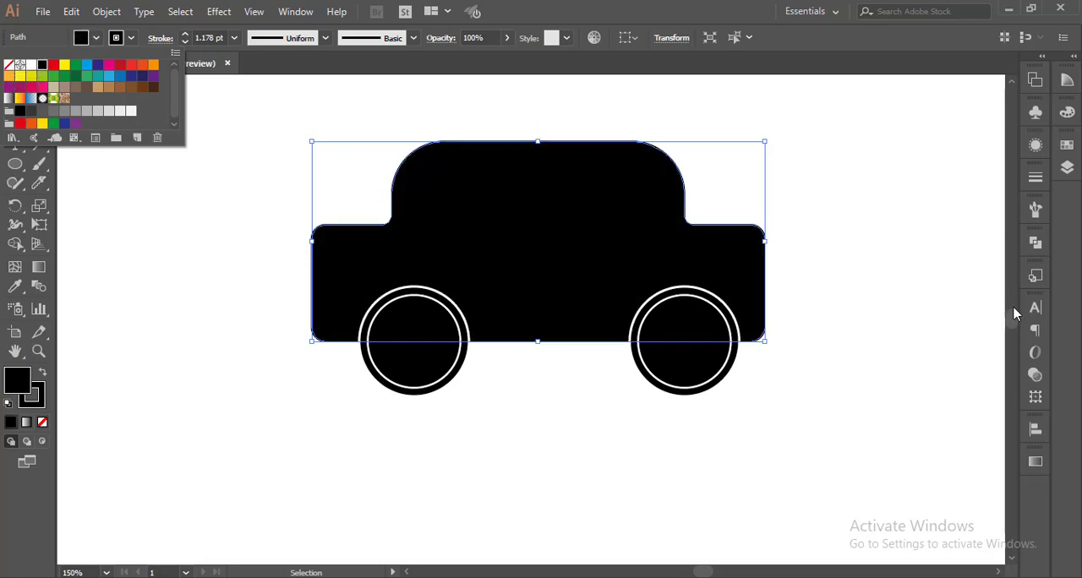
click(973, 312)
click(964, 312)
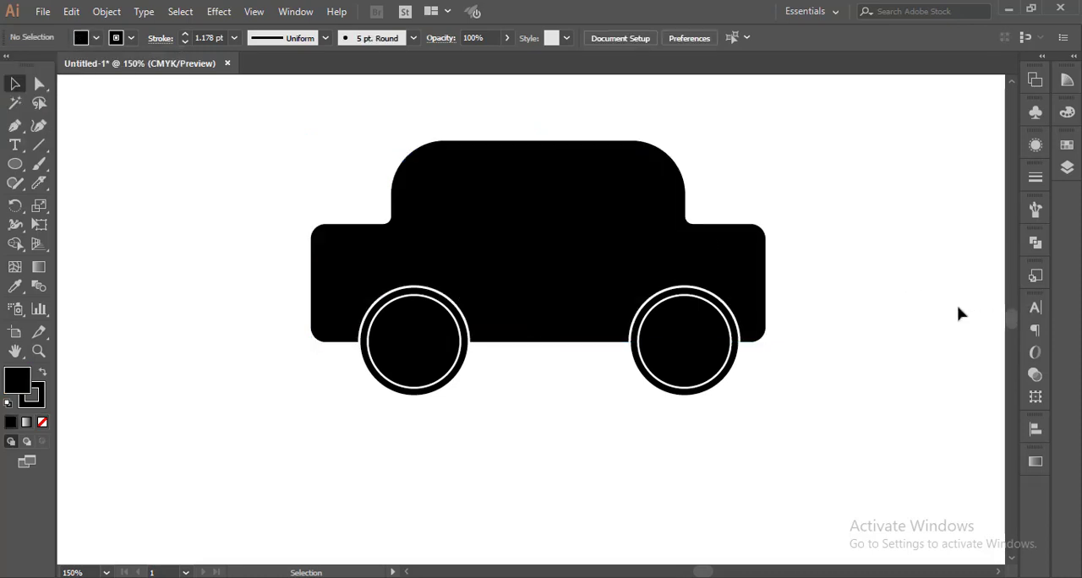
Fill the rear window rectangle with white.
click(635, 218)
click(817, 220)
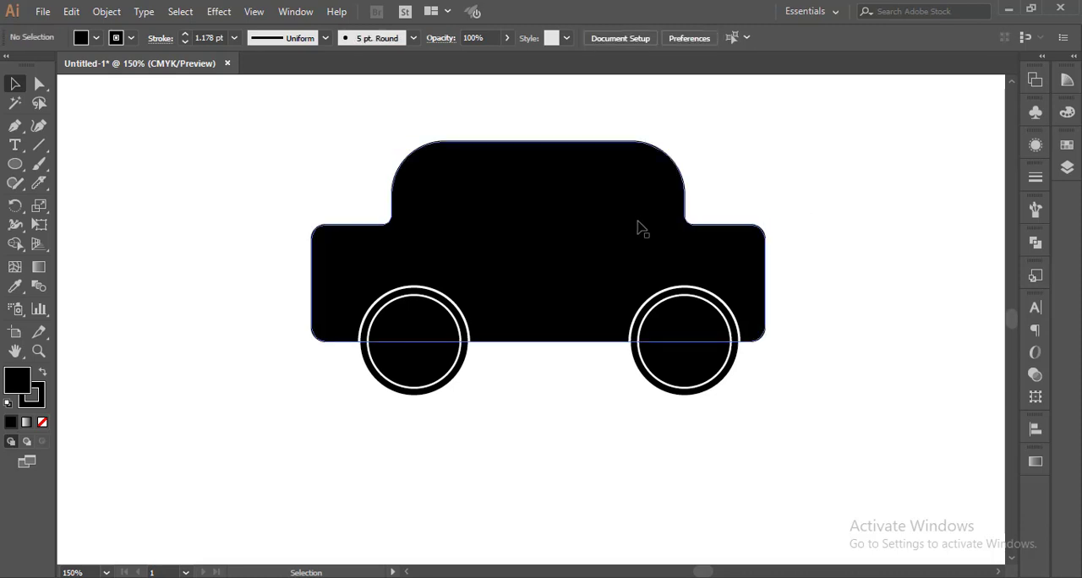
click(638, 226)
click(869, 200)
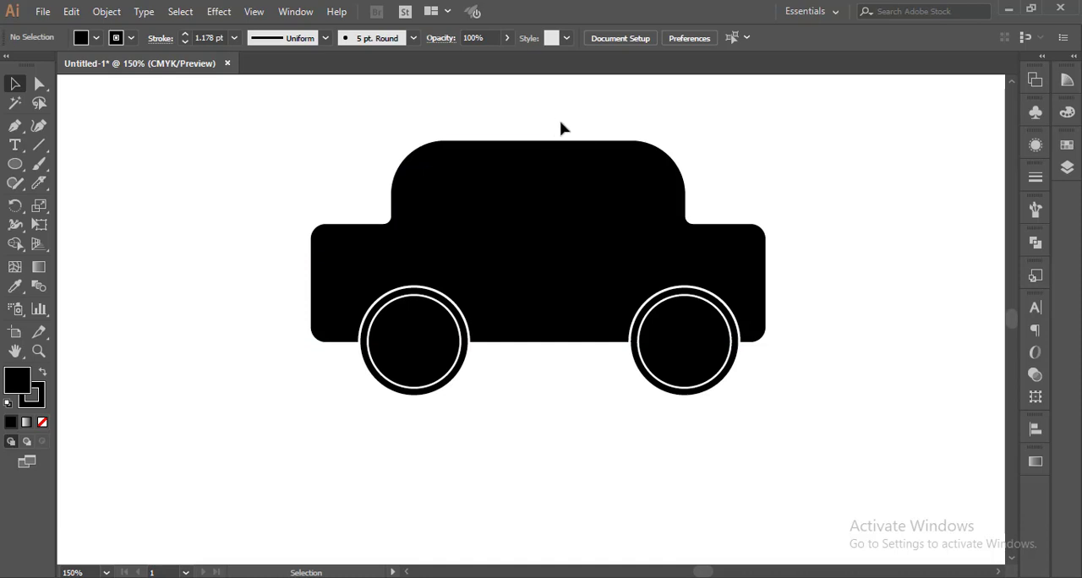
click(598, 157)
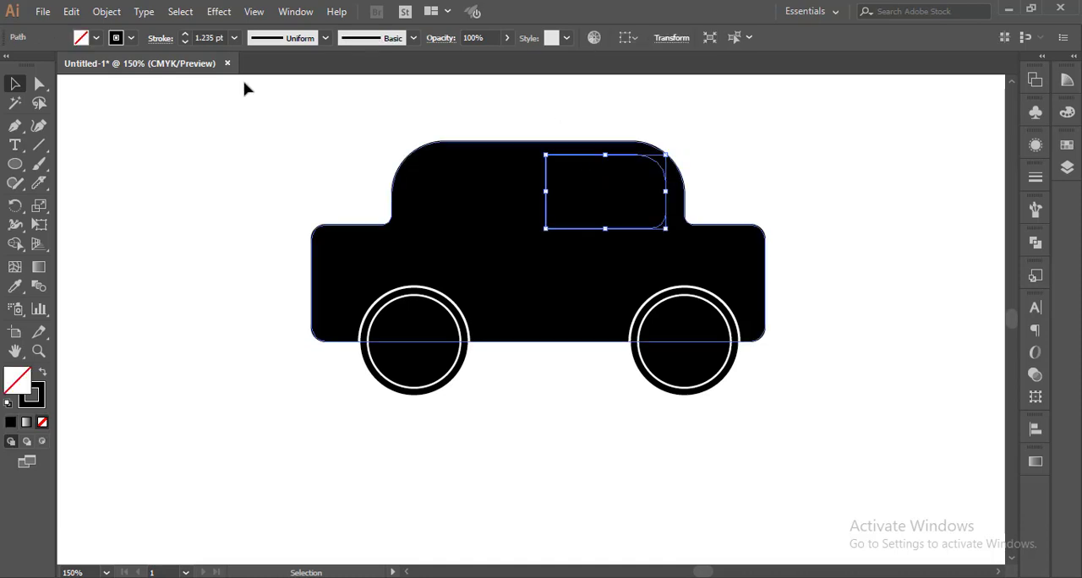
click(95, 38)
click(31, 65)
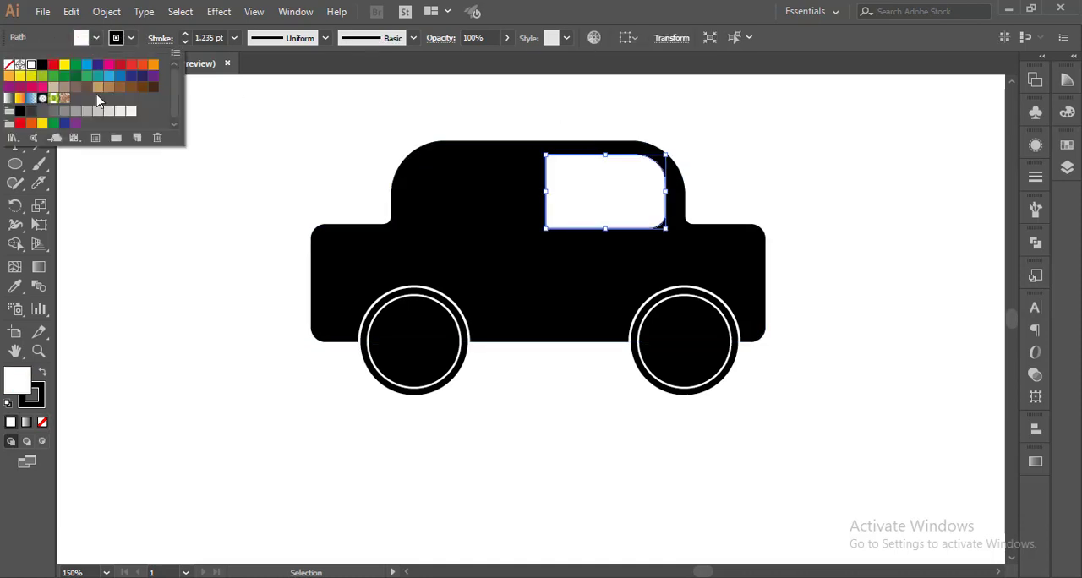
click(287, 132)
click(466, 123)
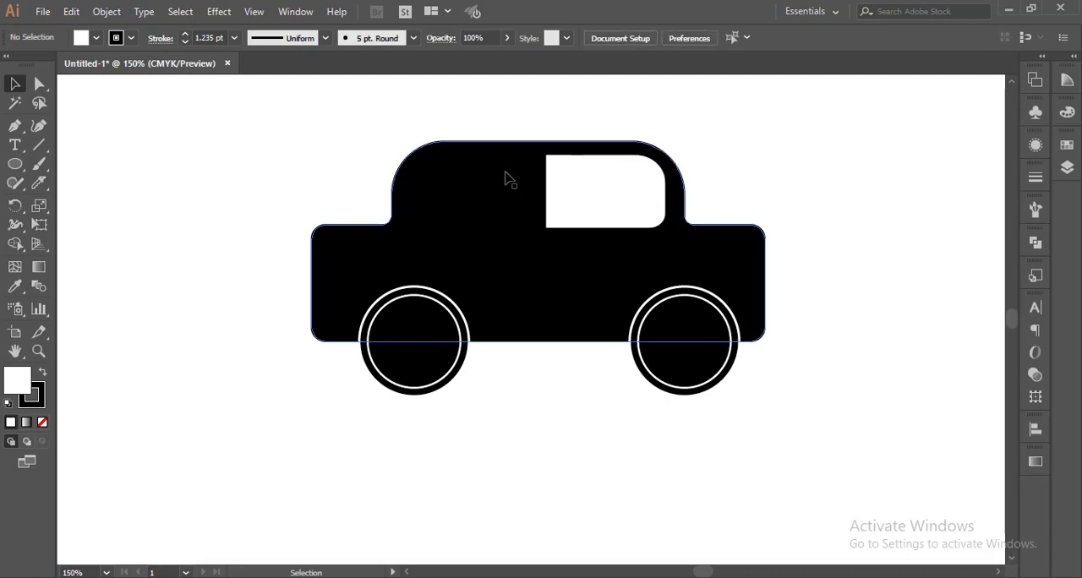
Fill the front window rectangle with white.
click(508, 155)
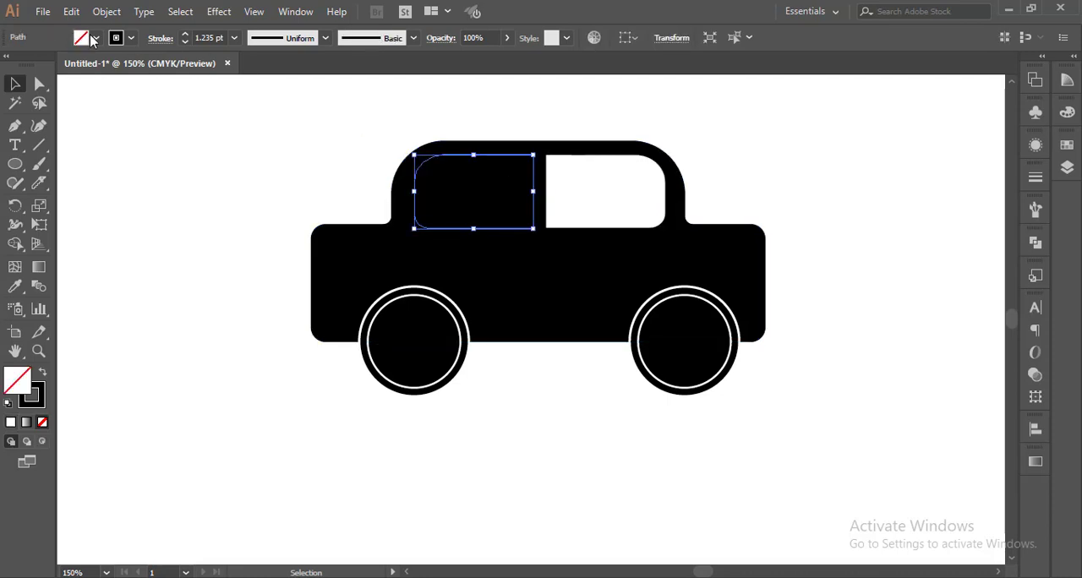
click(96, 38)
click(31, 65)
click(519, 315)
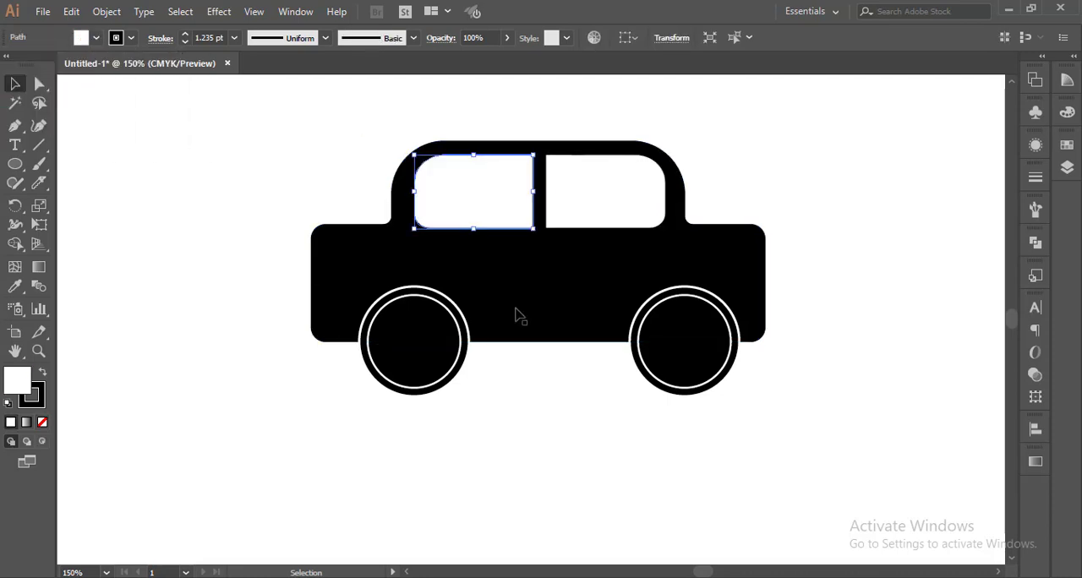
click(913, 279)
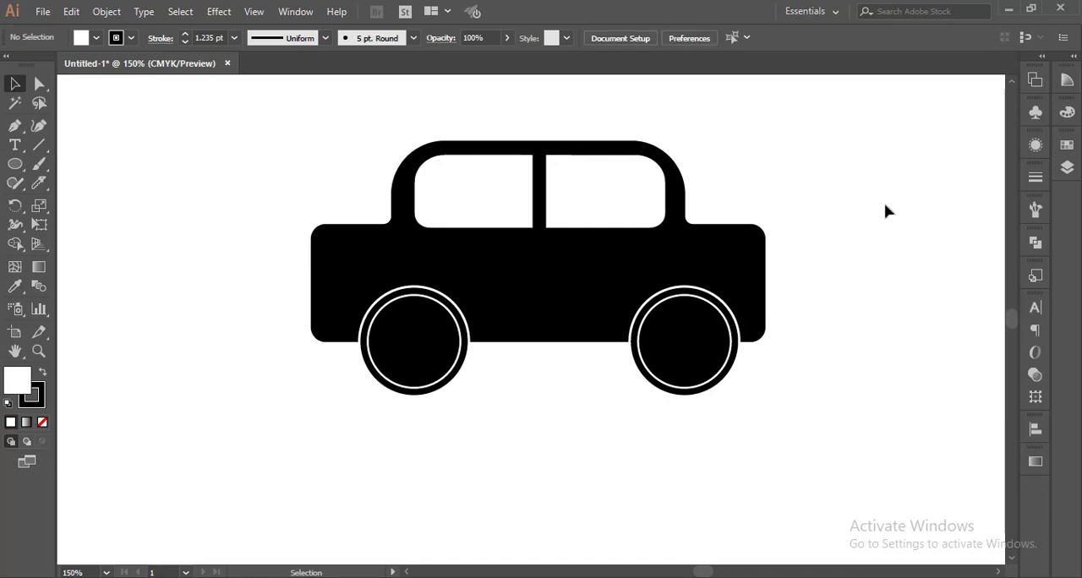
Round the two upper corners of the body's lower section to 17.1 mm with Direct Selection.
scroll(884, 210, up, 2)
drag(877, 150, 259, 497)
click(927, 365)
click(39, 83)
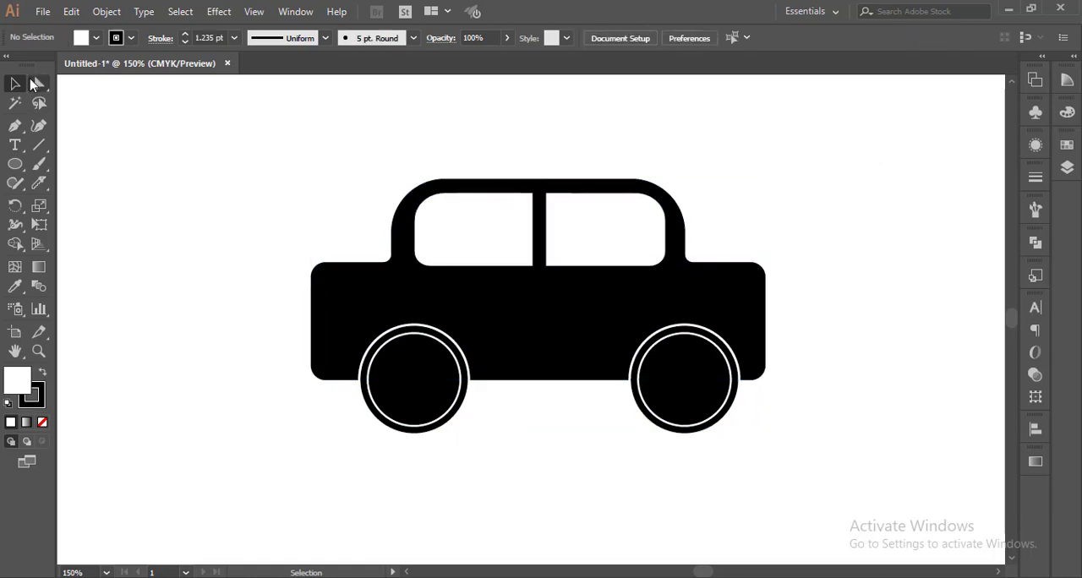
drag(738, 244, 794, 311)
drag(289, 246, 382, 315)
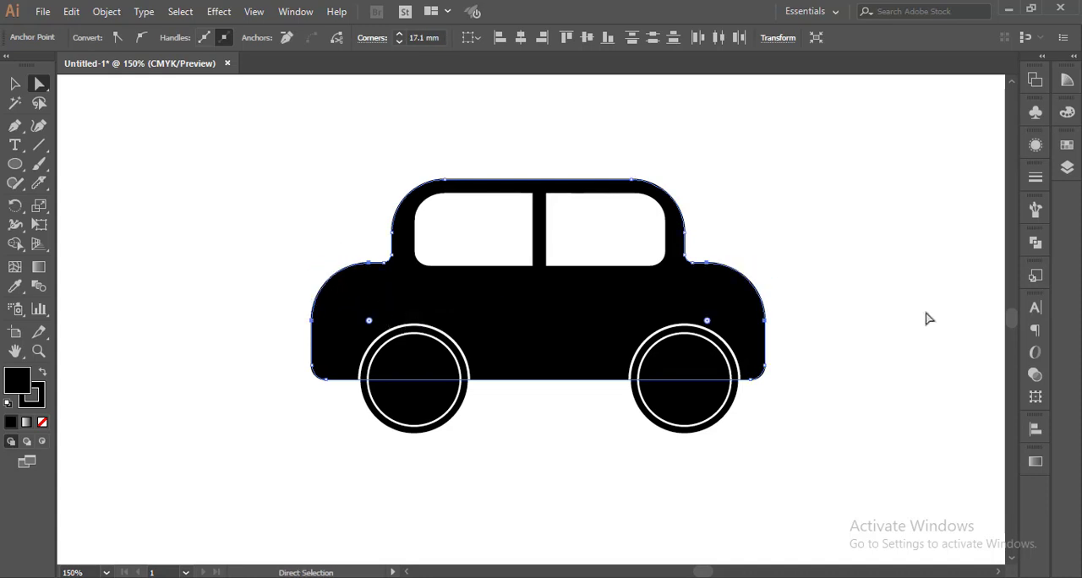
click(909, 318)
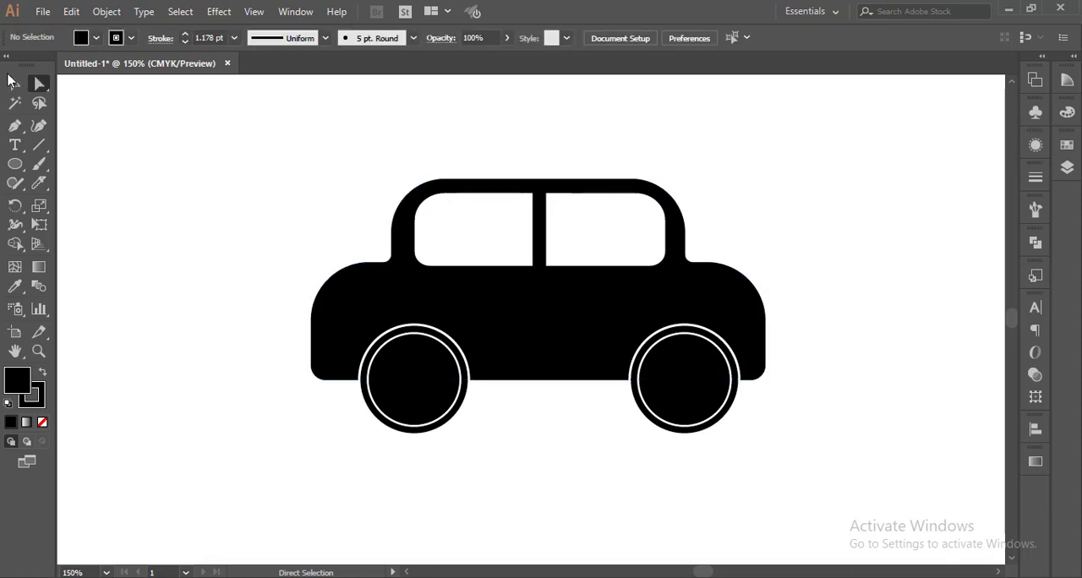
click(12, 81)
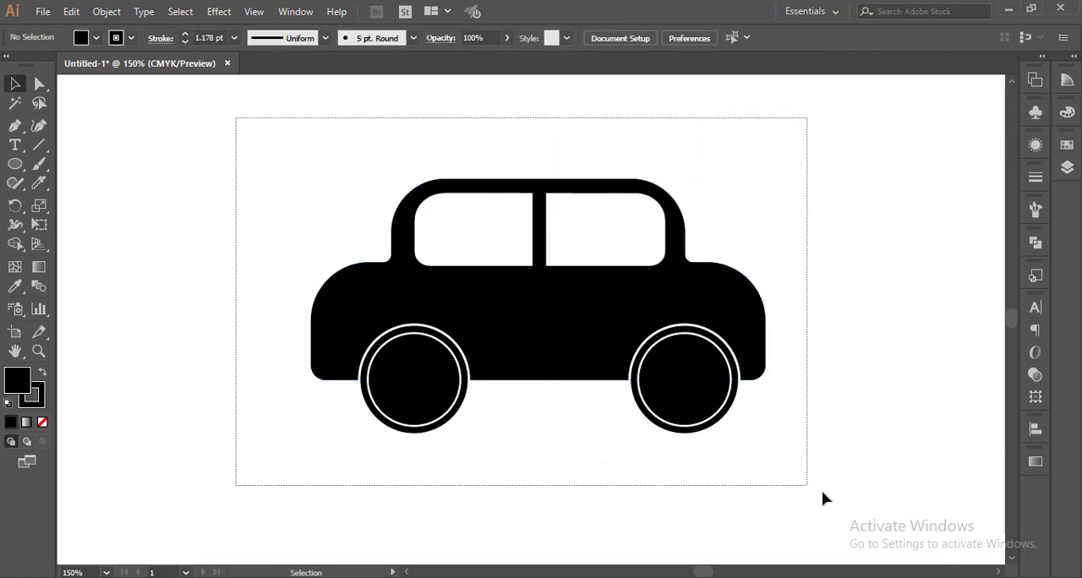